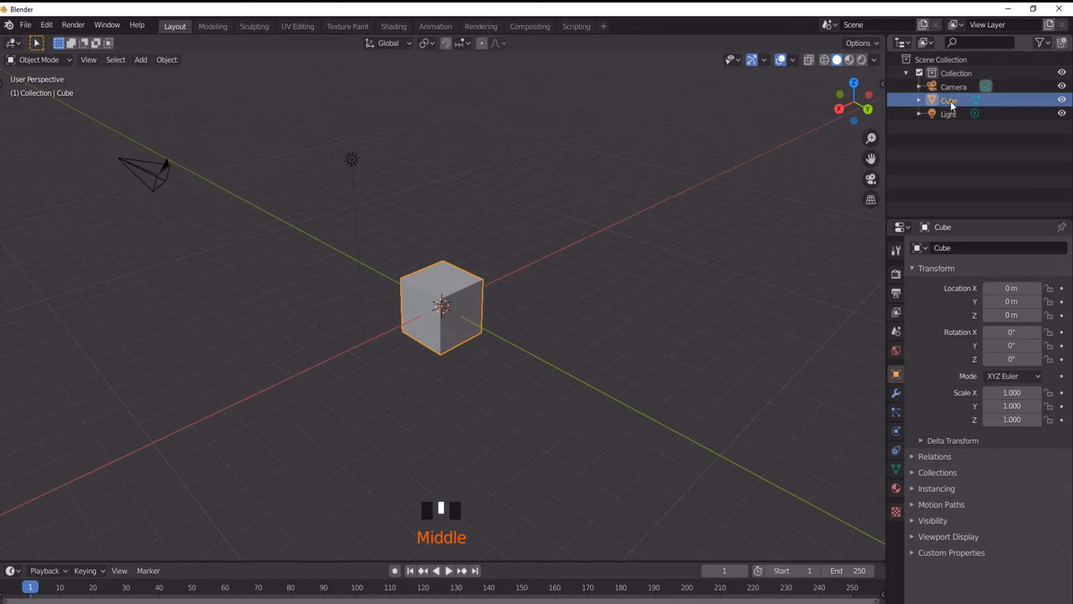
# - Rename the default cube object to Car
pyautogui.tripleClick(951, 99)
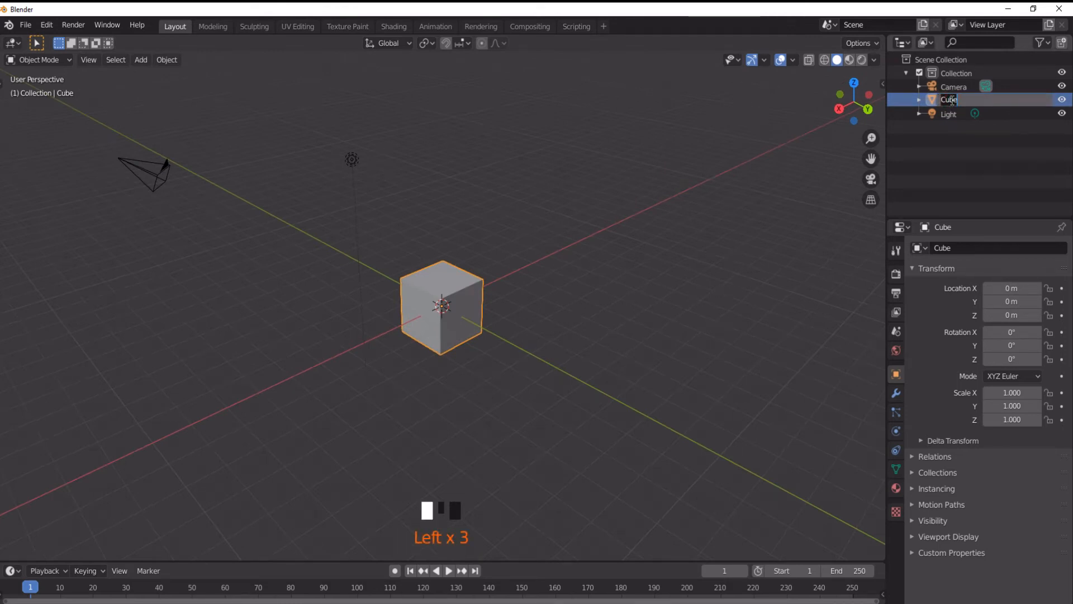
pyautogui.write('Car')
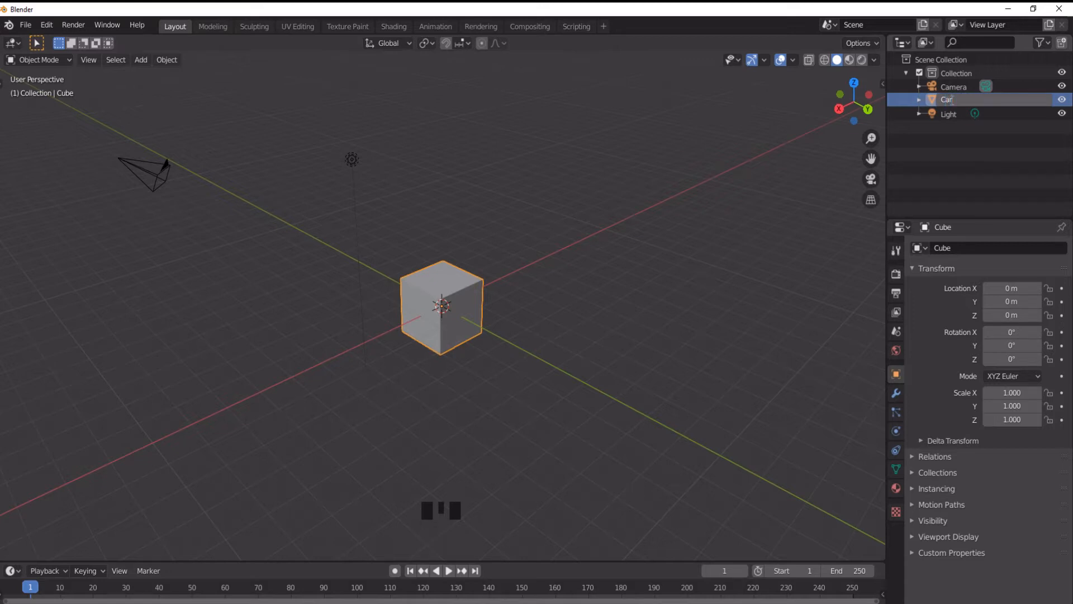
pyautogui.press('Return')
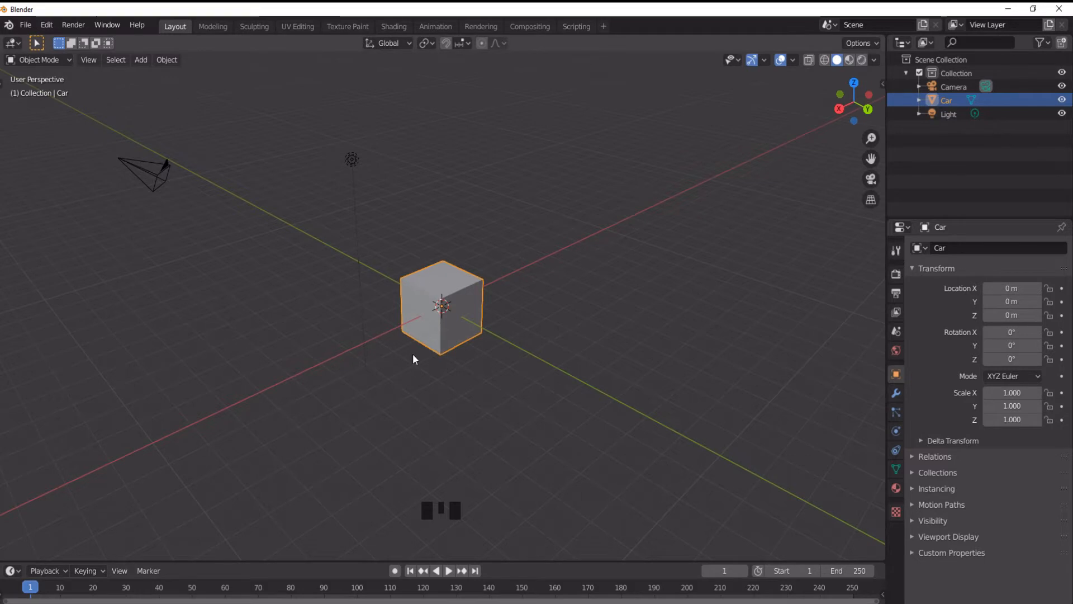
# - Examine the cube from the front, right and top orthographic views
pyautogui.moveTo(413, 354); pyautogui.dragTo(441, 362, button='middle')
pyautogui.scroll(-3, 442, 362)
pyautogui.scroll(-1, 442, 367)
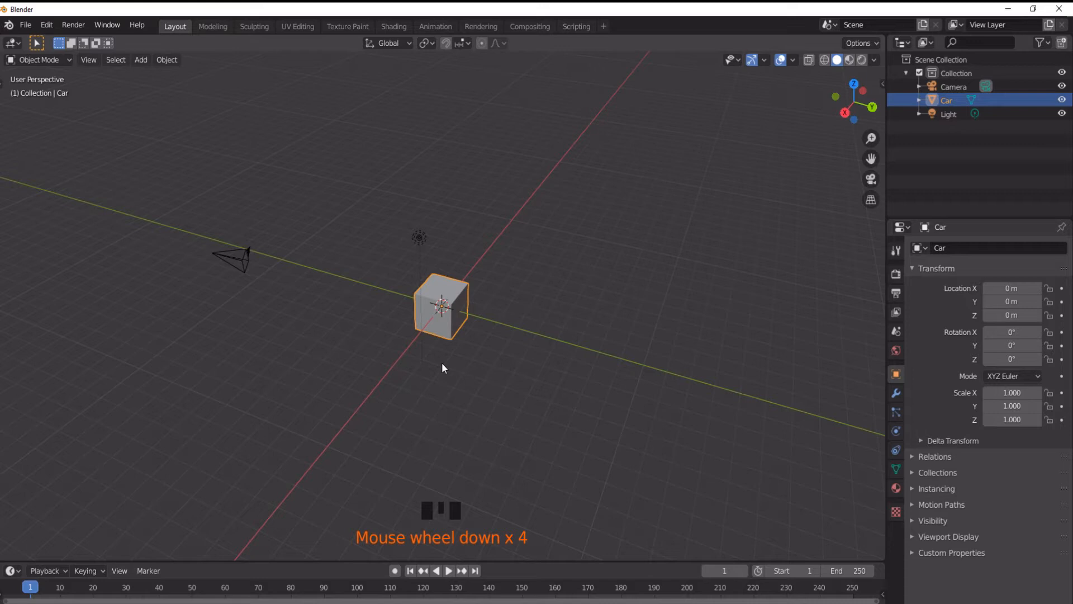
pyautogui.press('KP_1')
pyautogui.scroll(1, 441, 363)
pyautogui.scroll(3, 444, 368)
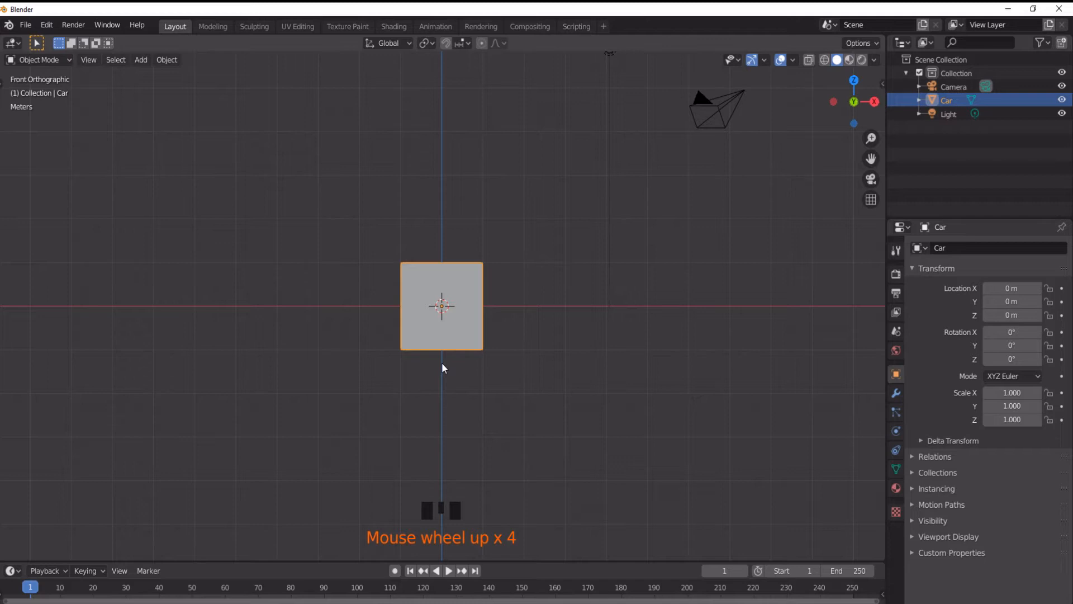
pyautogui.press('KP_3')
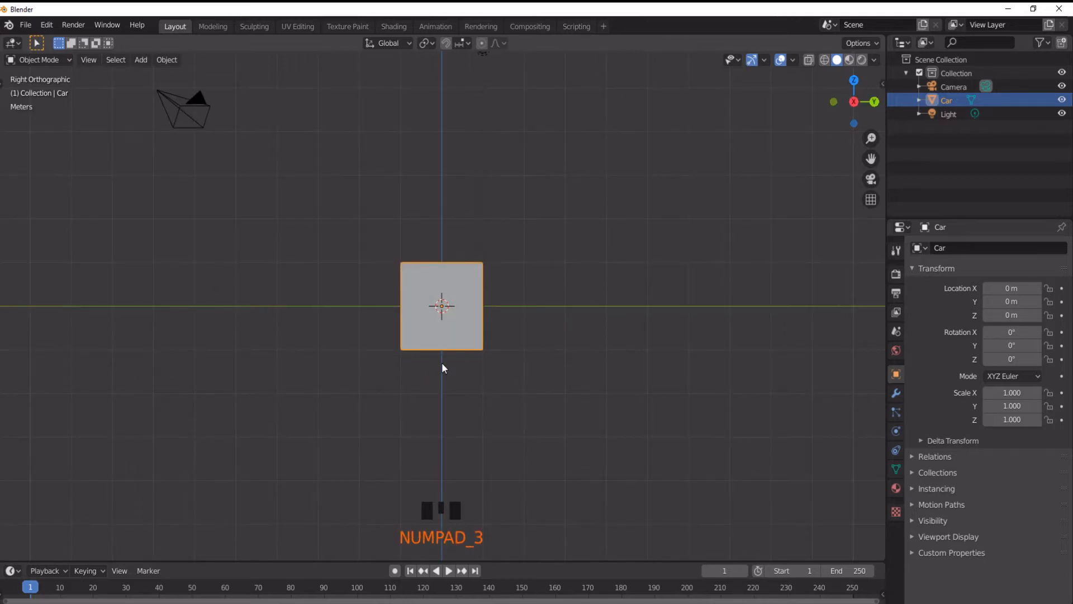
pyautogui.press('KP_7')
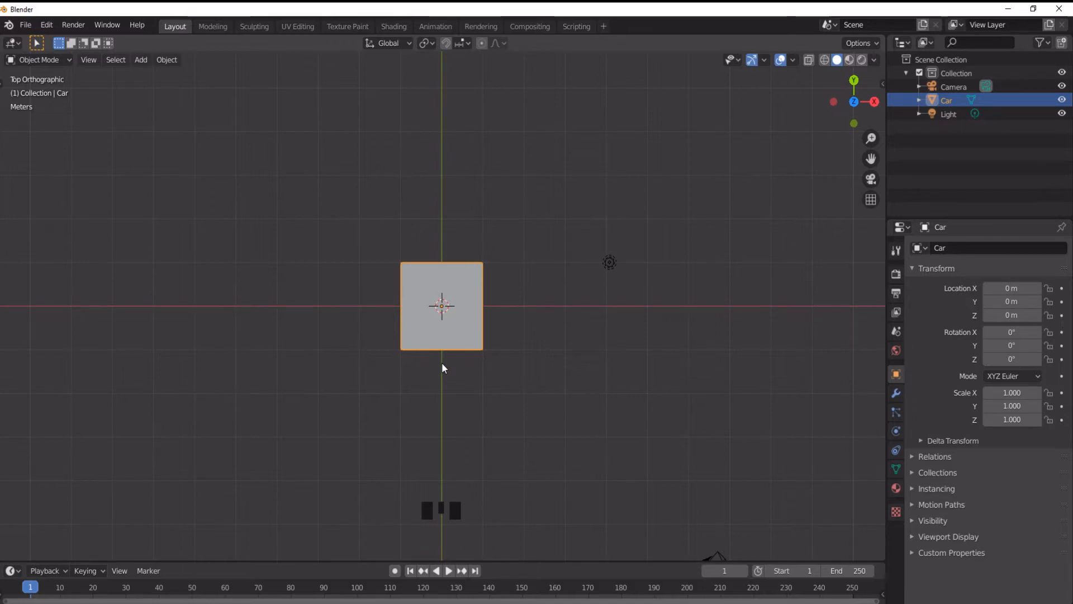
# - In front view, scale the cube by 3 along the global X axis
pyautogui.press('KP_1')
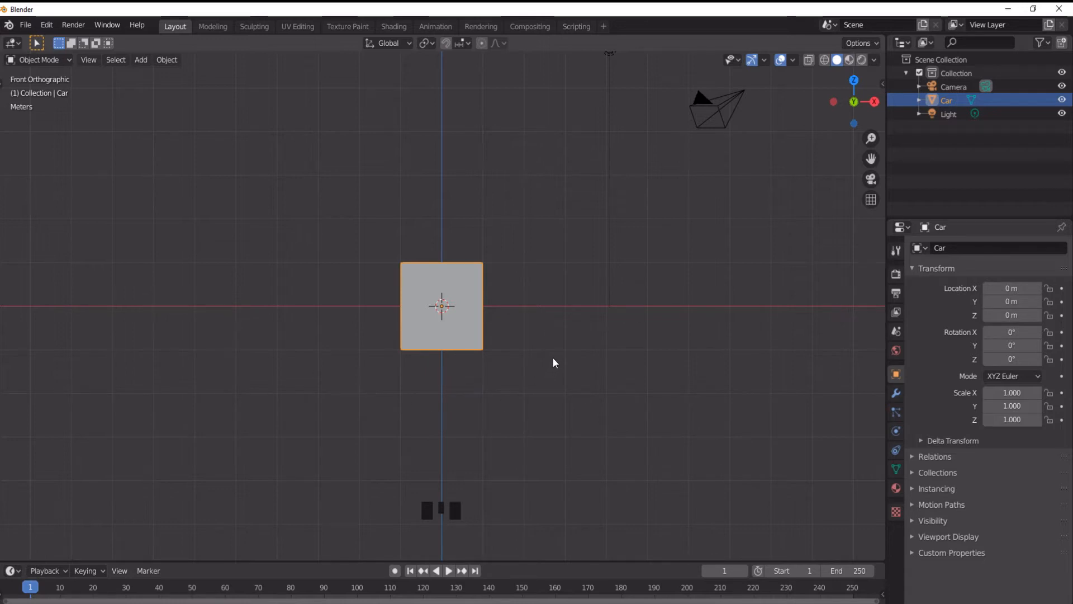
pyautogui.press('s')
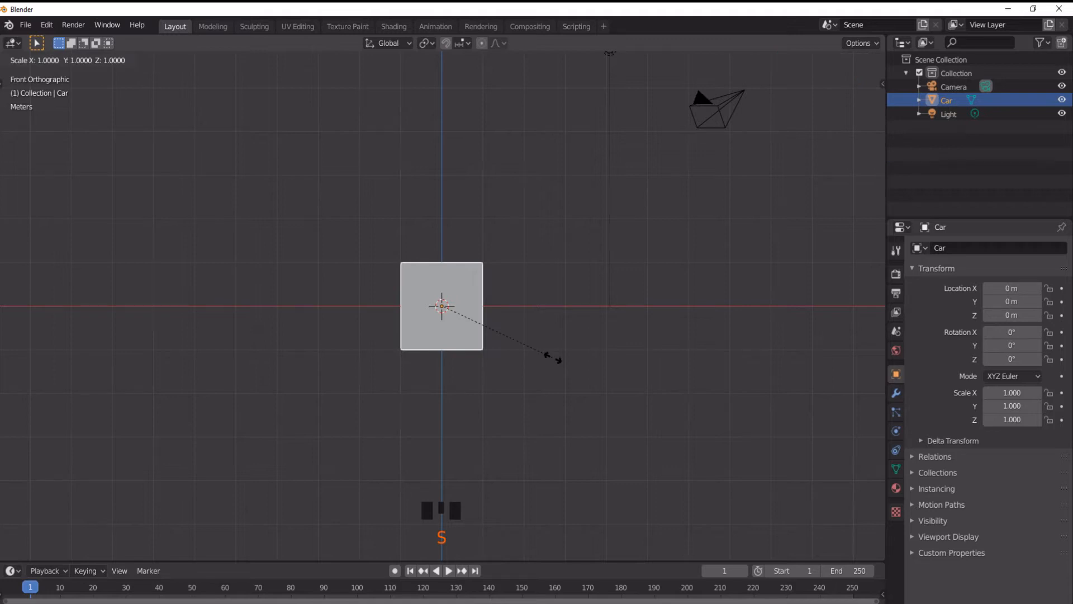
pyautogui.press('x')
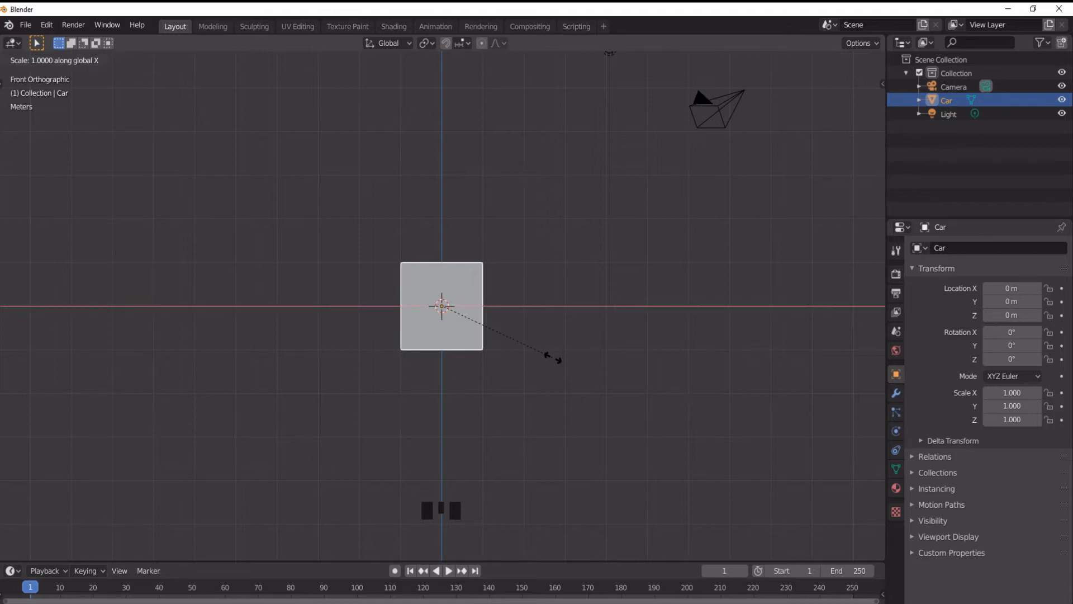
pyautogui.press('3')
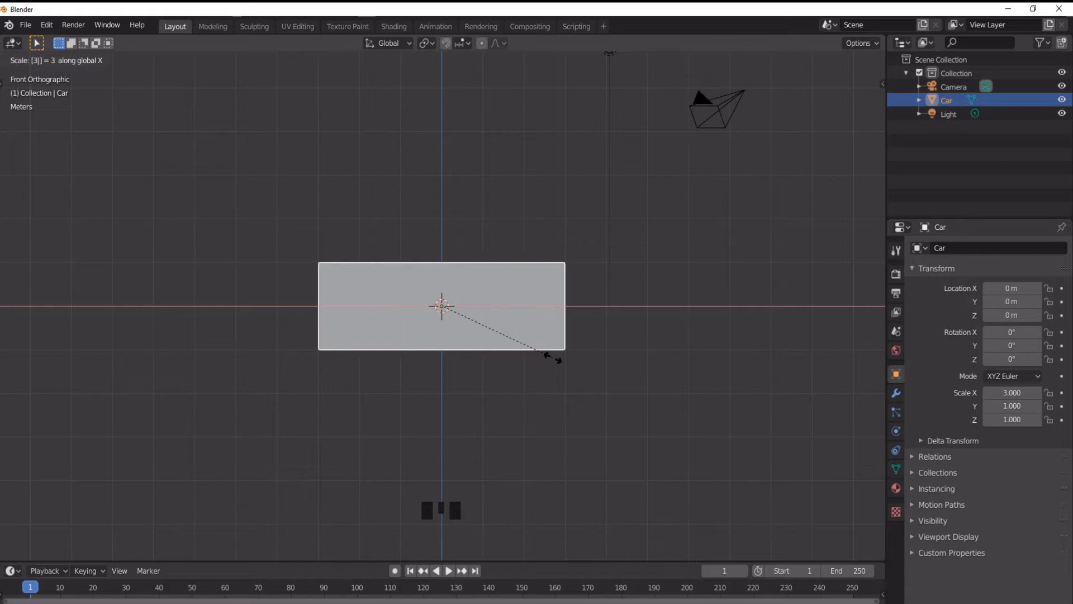
pyautogui.click(554, 359)
pyautogui.moveTo(527, 377); pyautogui.dragTo(562, 400, button='middle')
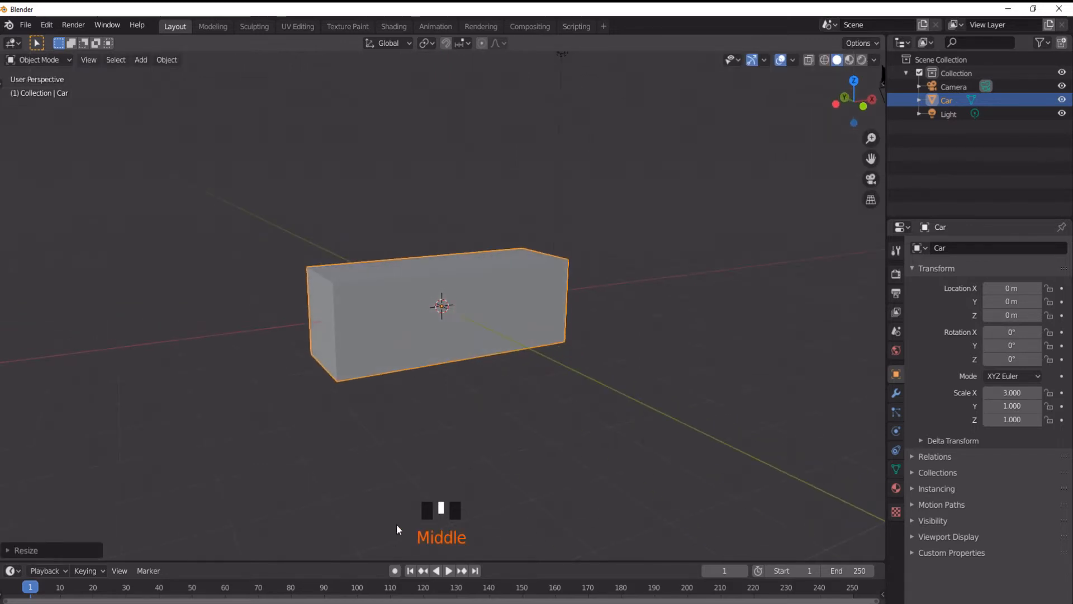
pyautogui.moveTo(484, 419); pyautogui.dragTo(495, 424, button='middle')
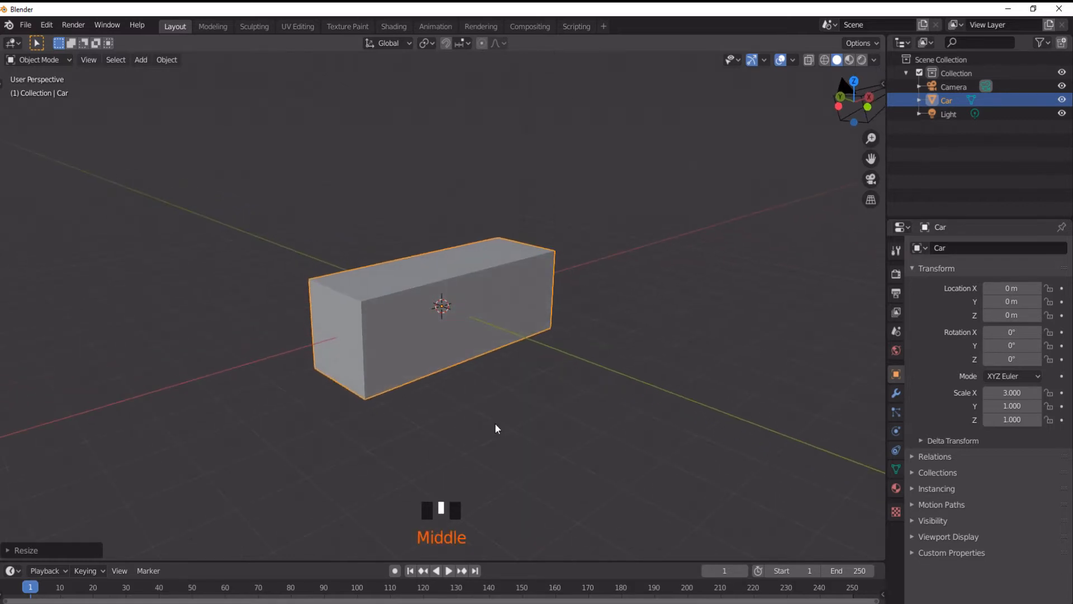
# - In right view, scale the box by 1.5 along the global Y axis
pyautogui.press('KP_3')
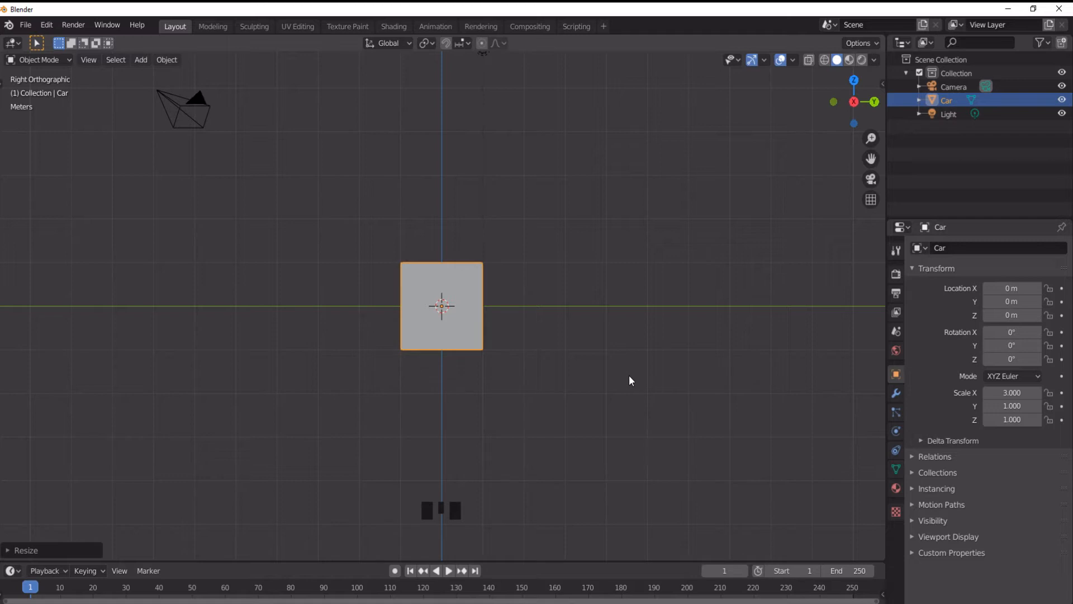
pyautogui.press('s')
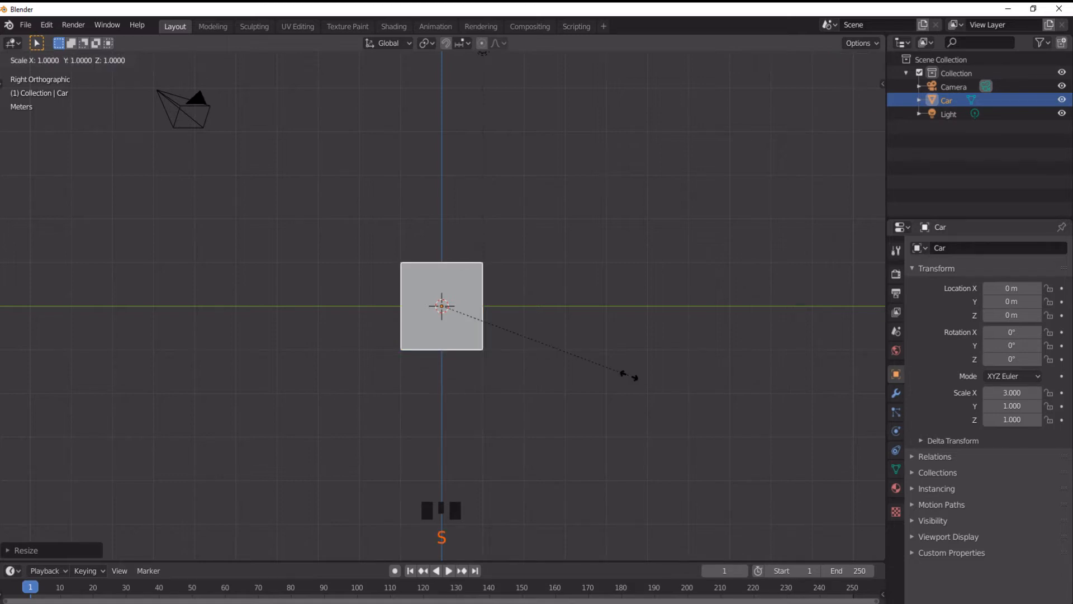
pyautogui.press('y')
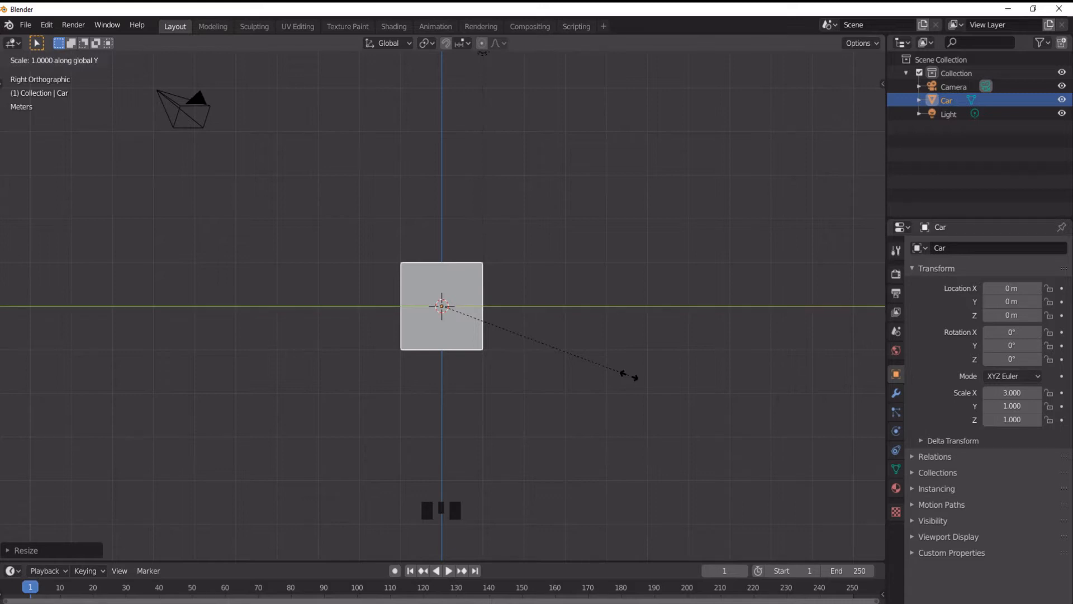
pyautogui.write('1.5')
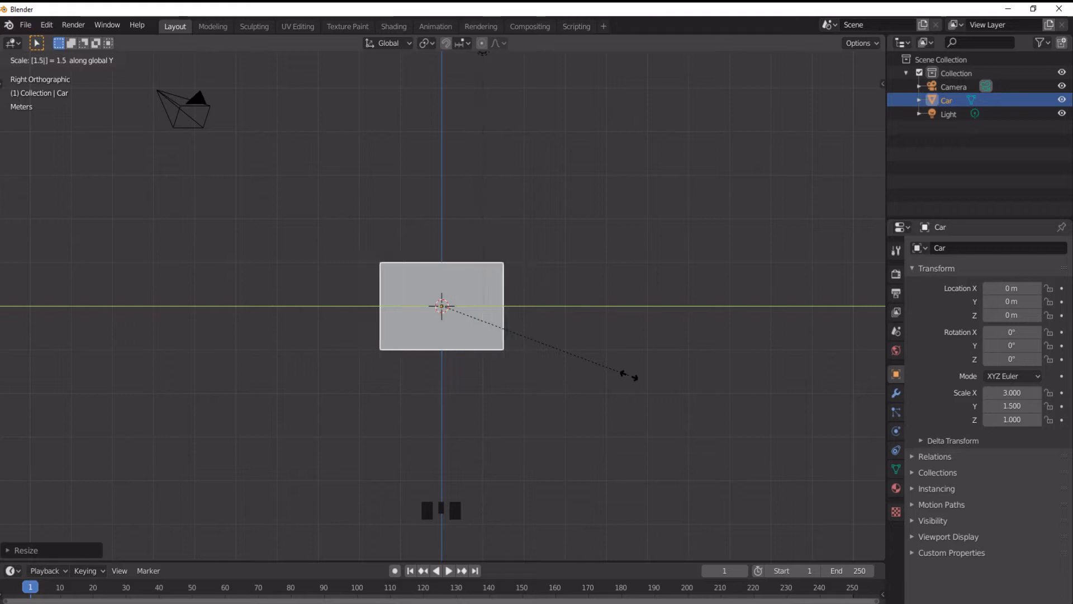
pyautogui.press('Return')
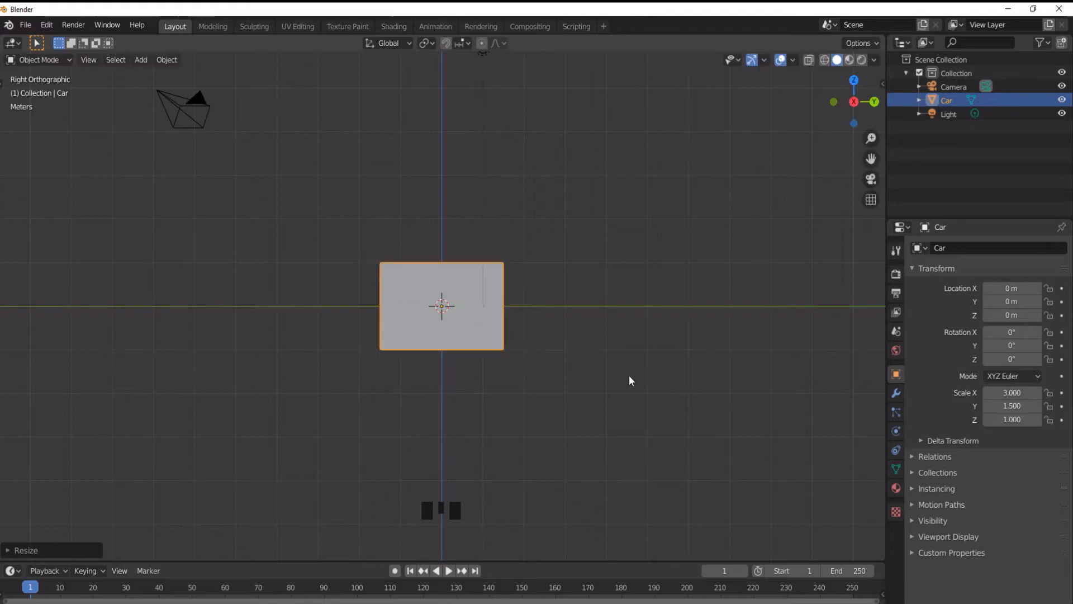
pyautogui.moveTo(629, 375); pyautogui.dragTo(661, 420, button='middle')
pyautogui.scroll(-2, 510, 431)
pyautogui.moveTo(510, 431); pyautogui.dragTo(140, 443, button='middle')
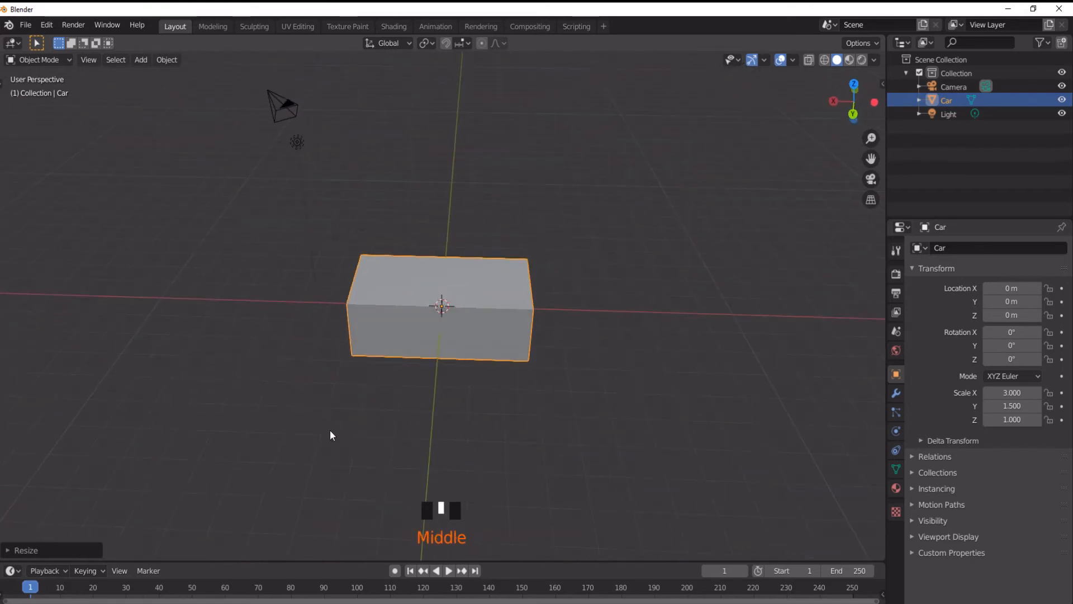
pyautogui.scroll(2, 408, 421)
pyautogui.moveTo(409, 420); pyautogui.dragTo(417, 429, button='middle')
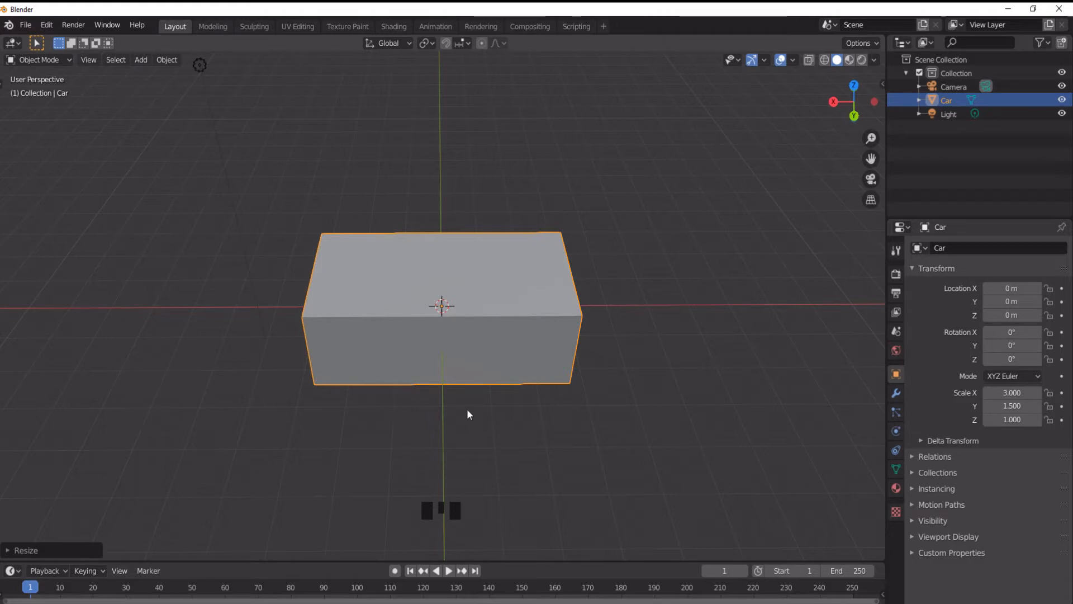
# - In Edit Mode, add two evenly spaced loop cuts across the box's length, without sliding them
pyautogui.hotkey('ctrl', 'y')
pyautogui.press('Tab')
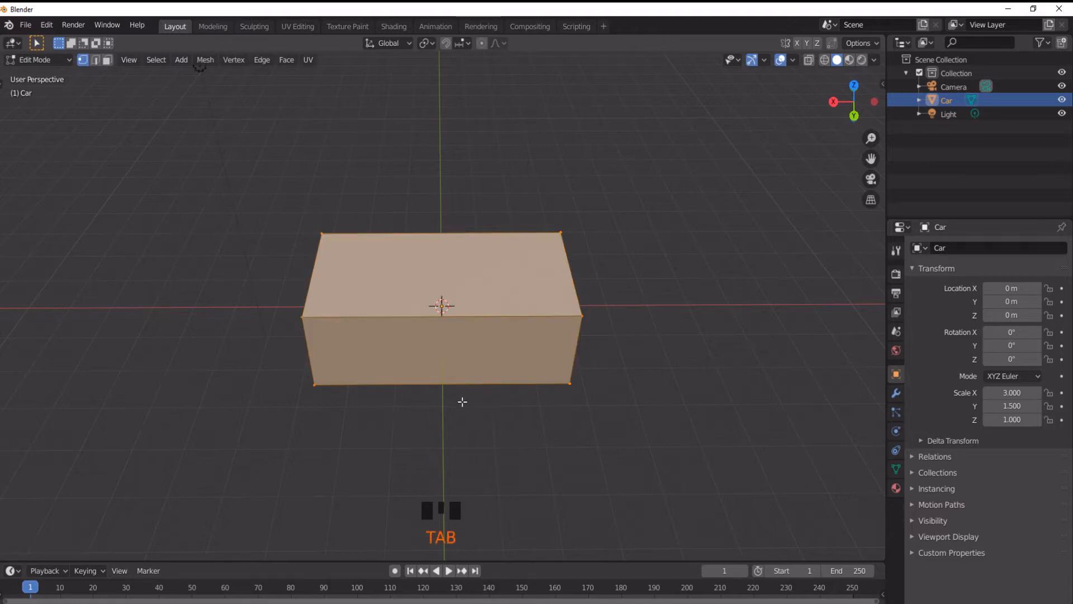
pyautogui.hotkey('ctrl', 'y')
pyautogui.hotkey('ctrl', 'r')
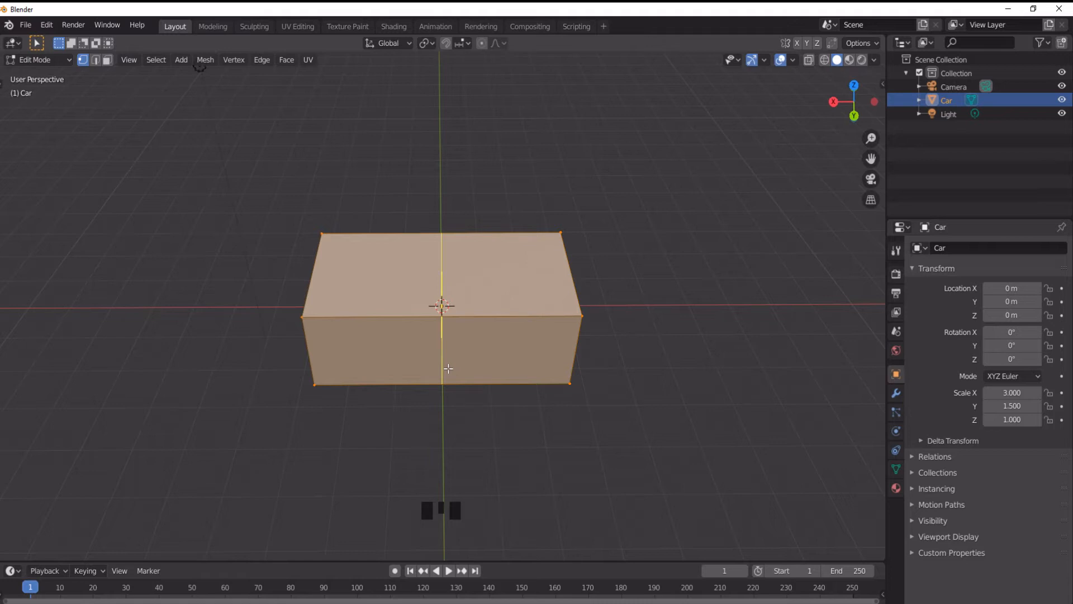
pyautogui.scroll(2, 448, 369)
pyautogui.scroll(-2, 448, 368)
pyautogui.scroll(2, 449, 369)
pyautogui.scroll(5, 448, 369)
pyautogui.scroll(-2, 449, 368)
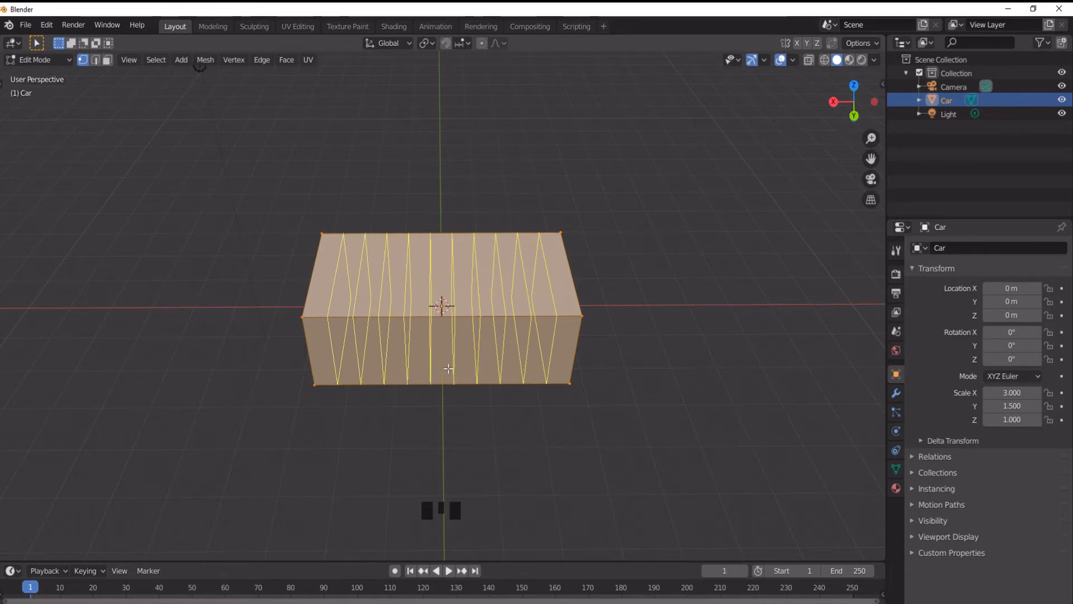
pyautogui.scroll(-4, 448, 368)
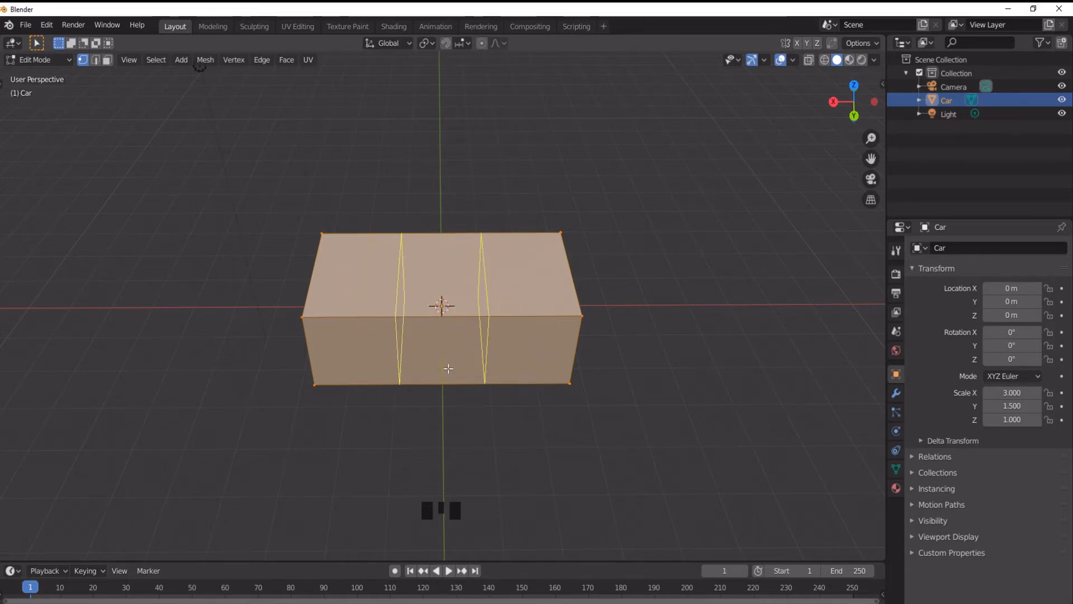
pyautogui.click(448, 368)
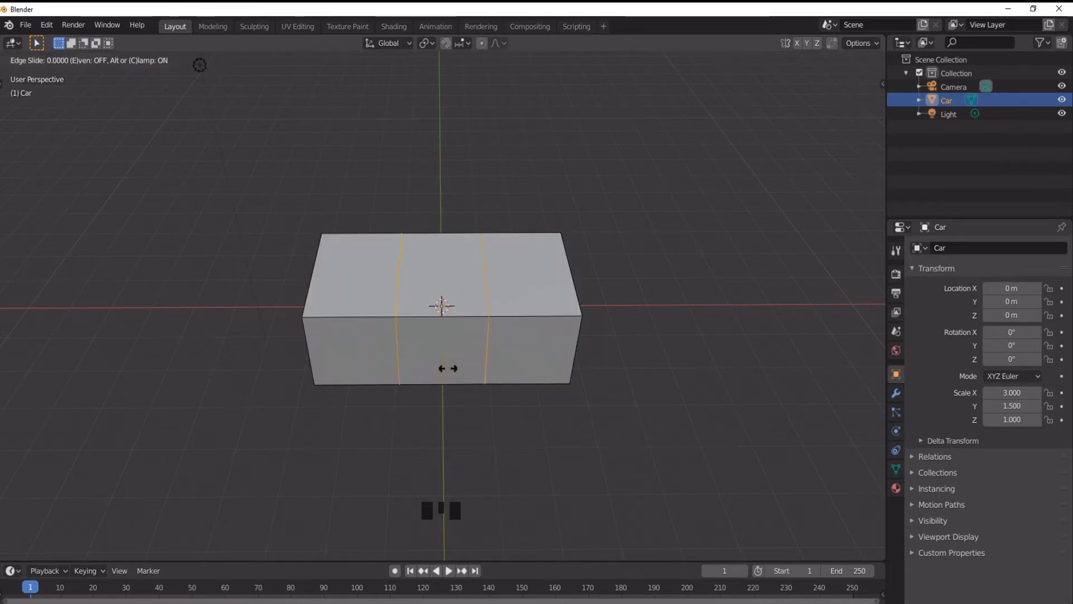
pyautogui.rightClick(449, 368)
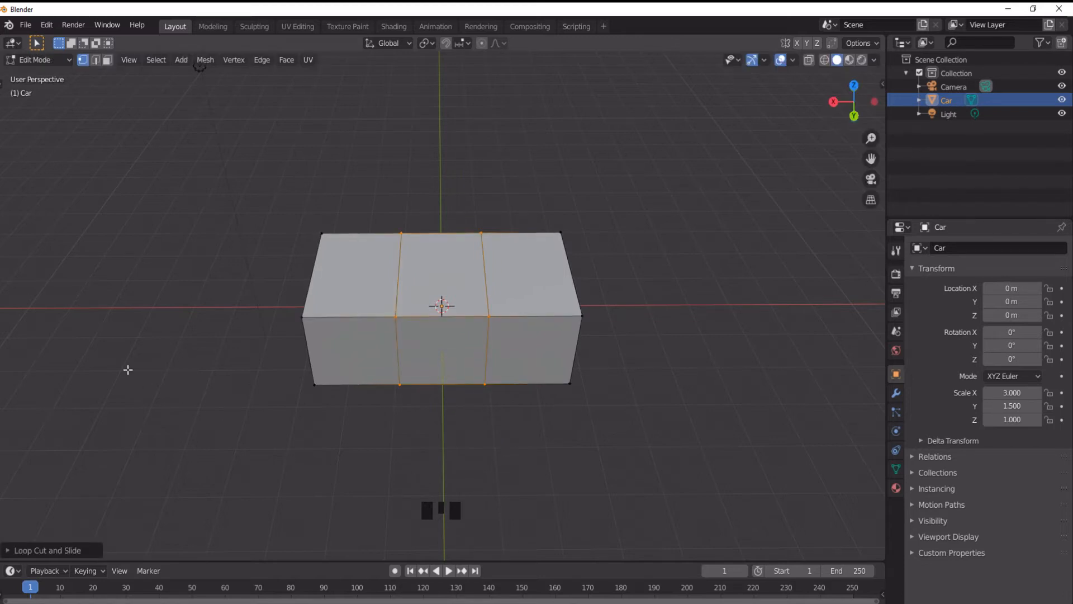
# - Try the edge, vertex and face selection modes on the divided box
pyautogui.click(96, 60)
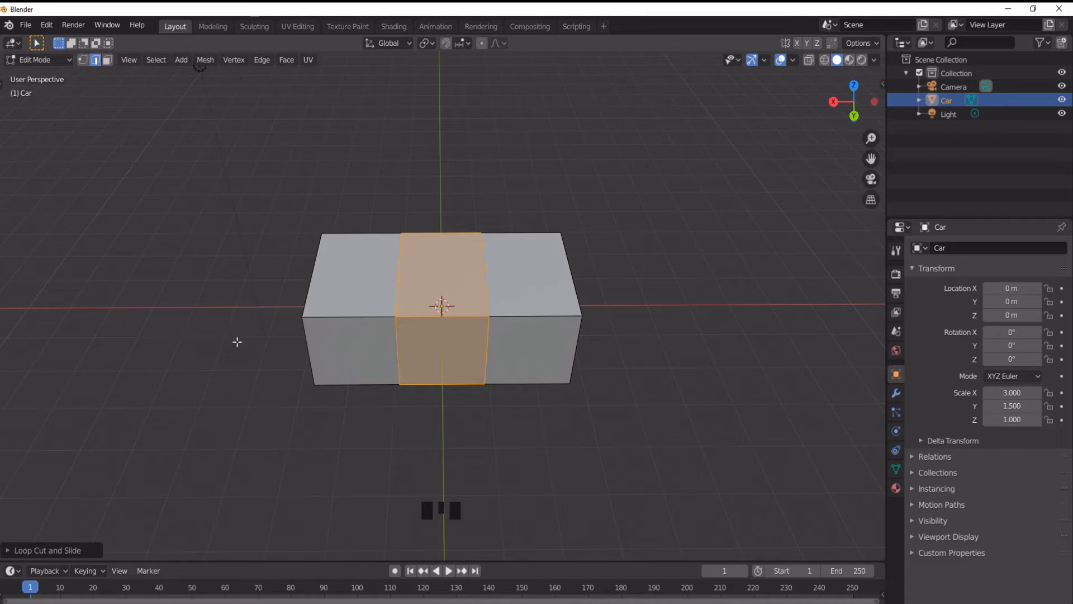
pyautogui.press('1')
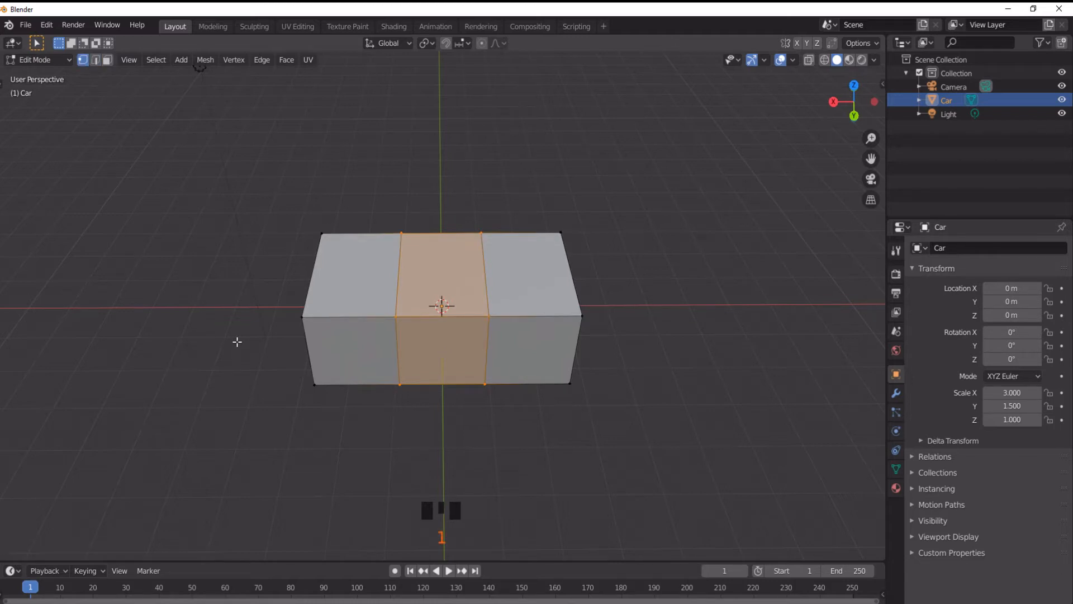
pyautogui.press('2')
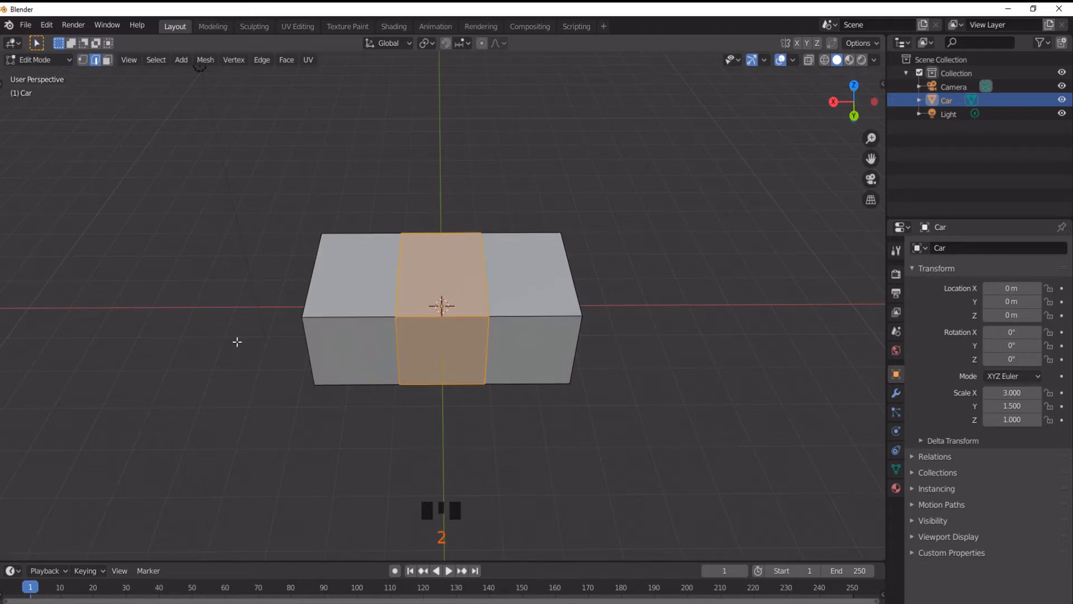
pyautogui.press('3')
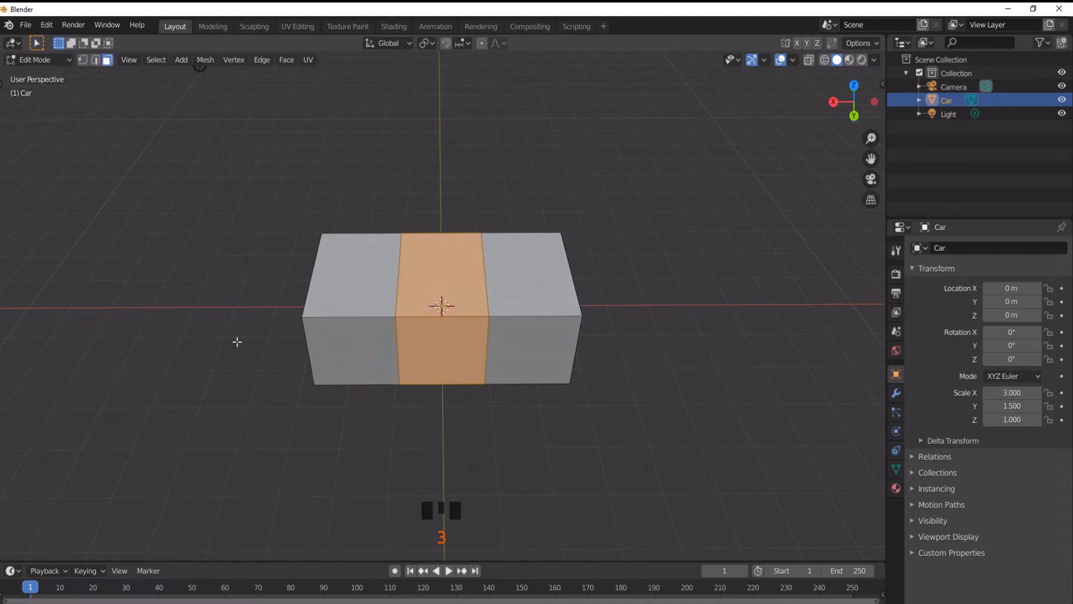
# - In edge selection mode, select both edge loops that divide the box's length
pyautogui.click(95, 59)
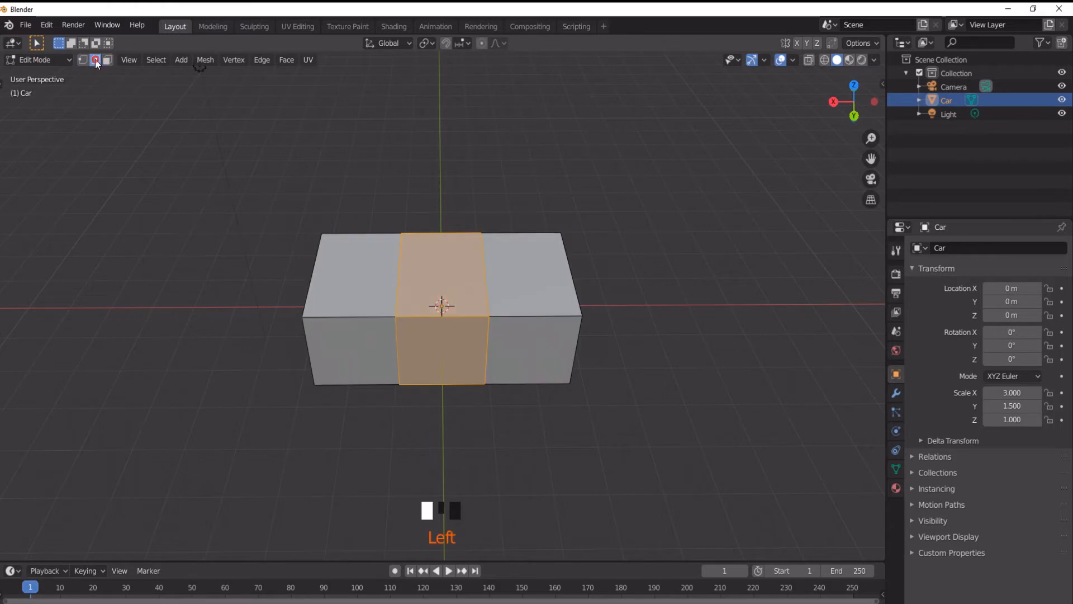
pyautogui.click(396, 284)
pyautogui.keyDown('alt'); pyautogui.click(397, 286); pyautogui.keyUp('alt')
pyautogui.moveTo(406, 358); pyautogui.dragTo(496, 314, button='middle')
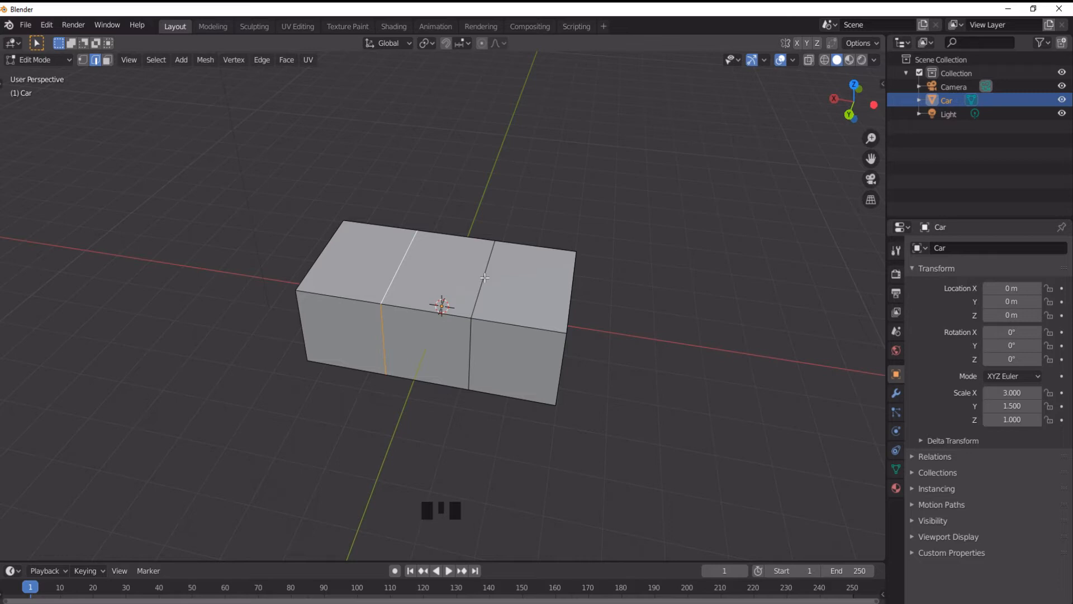
pyautogui.keyDown('alt'); pyautogui.click(485, 277); pyautogui.keyUp('alt')
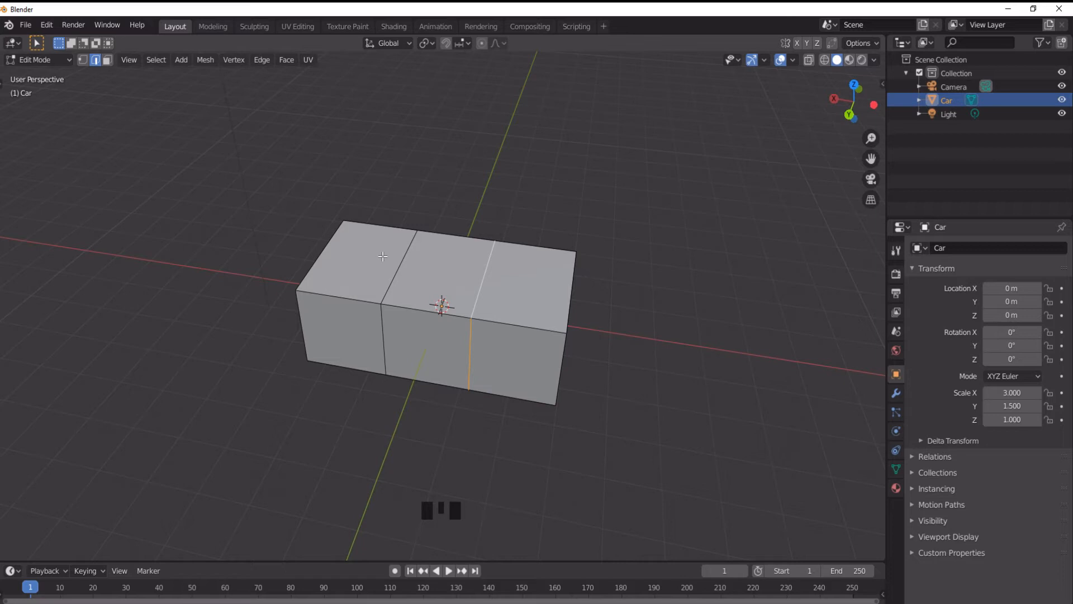
pyautogui.keyDown('alt'); pyautogui.keyDown('shift'); pyautogui.click(403, 261); pyautogui.keyUp('shift'); pyautogui.keyUp('alt')
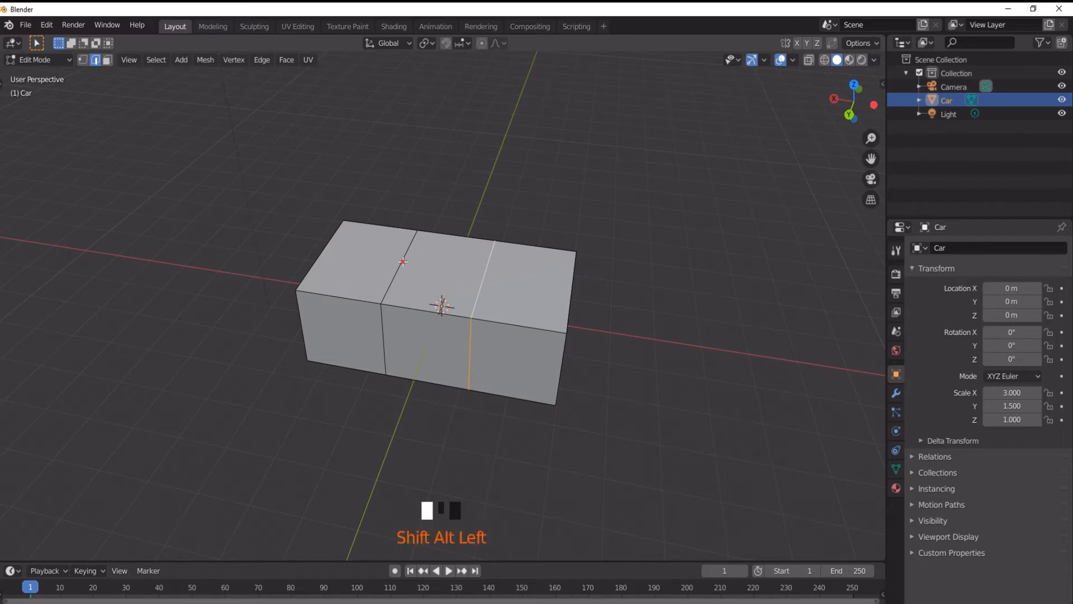
pyautogui.moveTo(407, 414)
pyautogui.mouseDown(button='middle')
pyautogui.moveTo(434, 407)
pyautogui.moveTo(479, 347)
pyautogui.moveTo(494, 298)
pyautogui.moveTo(415, 388)
pyautogui.moveTo(416, 422)
pyautogui.mouseUp(button='middle')
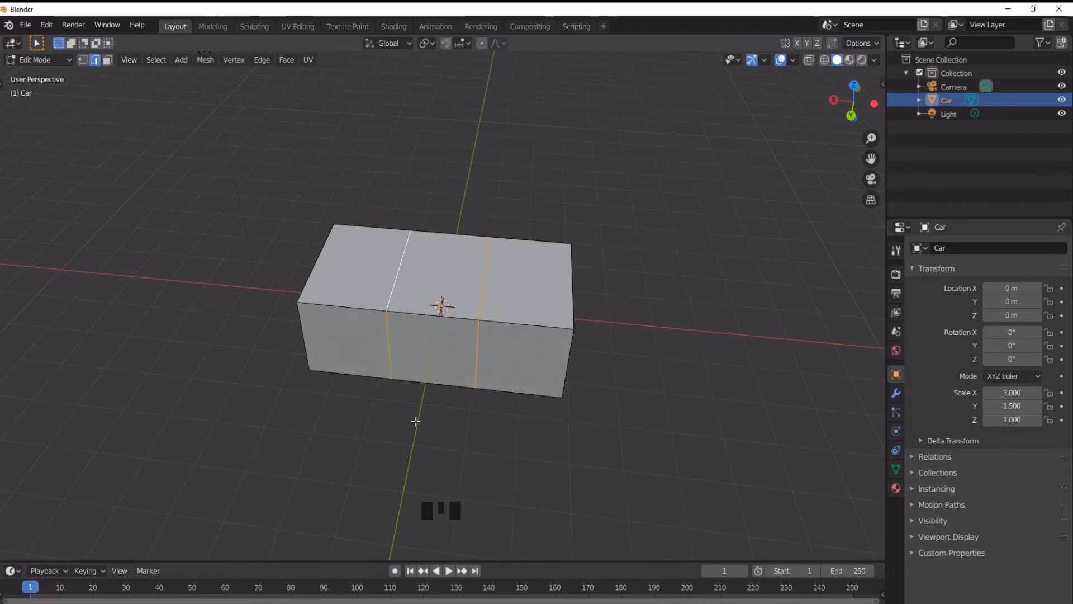
# - In front view, scale the two selected edge loops apart by about 1.45 along the global X axis
pyautogui.press('KP_1')
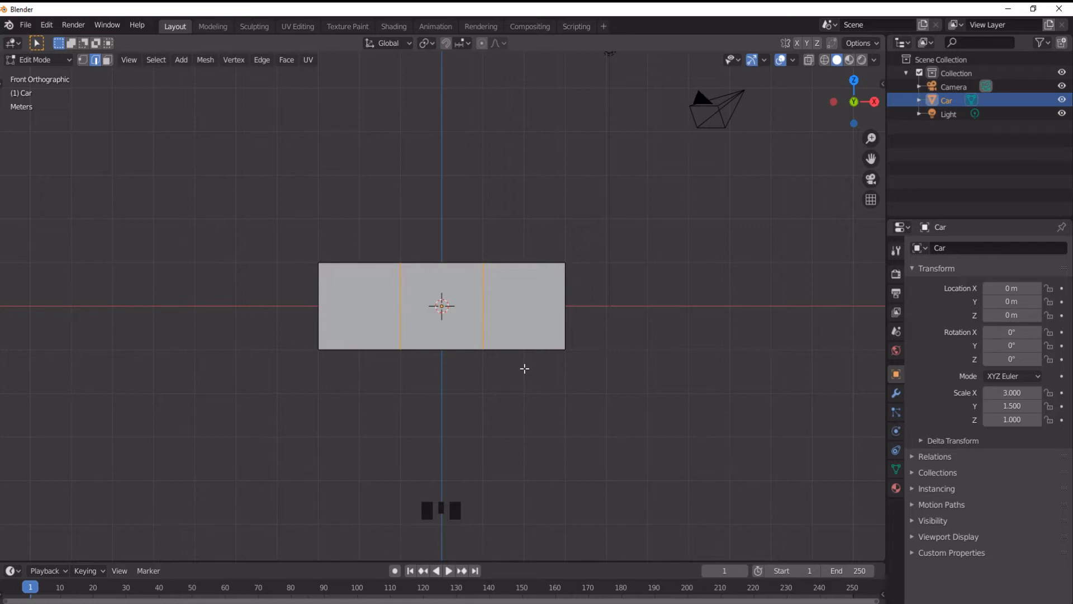
pyautogui.press('s')
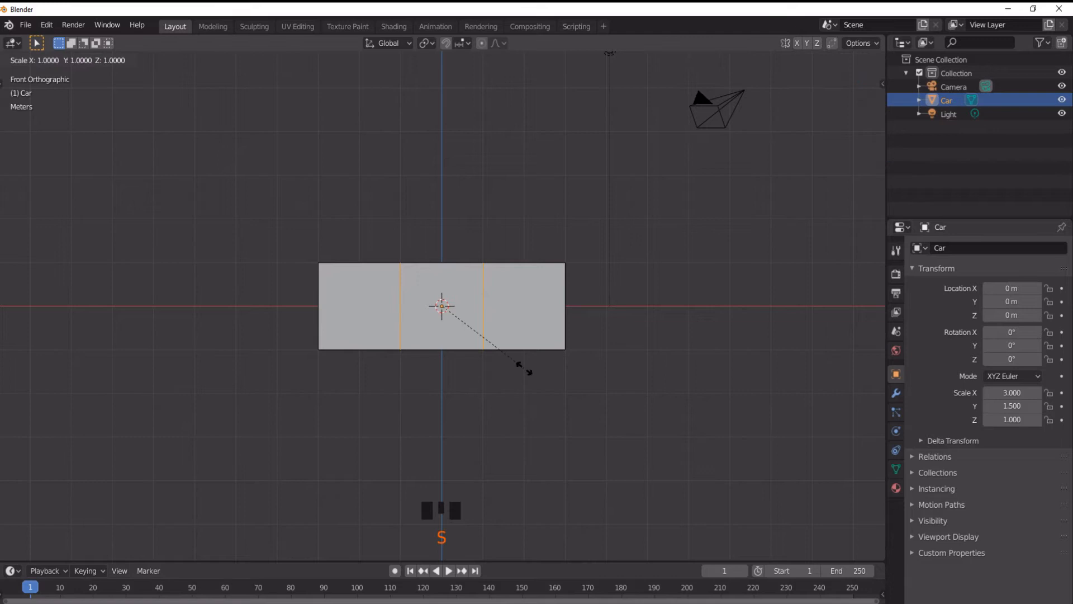
pyautogui.press('x')
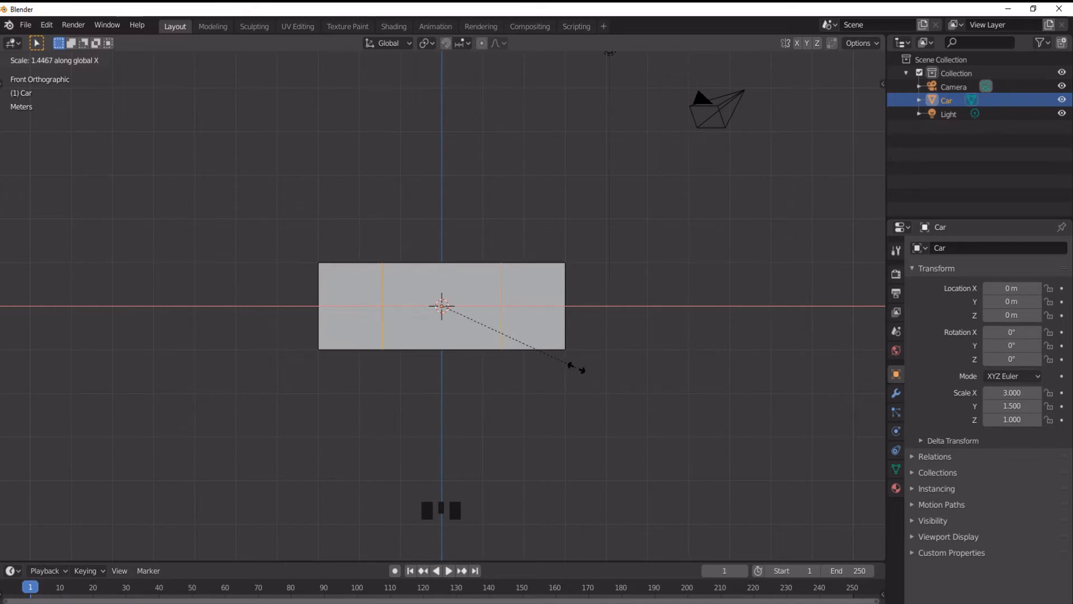
pyautogui.click(577, 368)
pyautogui.moveTo(515, 401); pyautogui.dragTo(470, 472, button='middle')
pyautogui.scroll(-1, 469, 472)
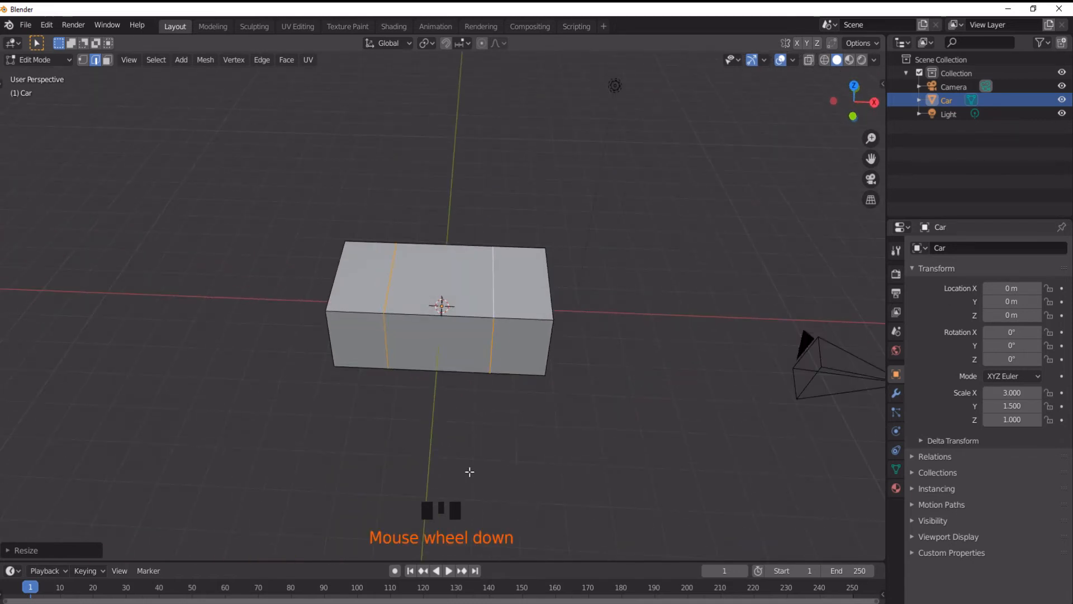
# - Clear the selection and reselect both edge loops that divide the box's length
pyautogui.click(389, 455)
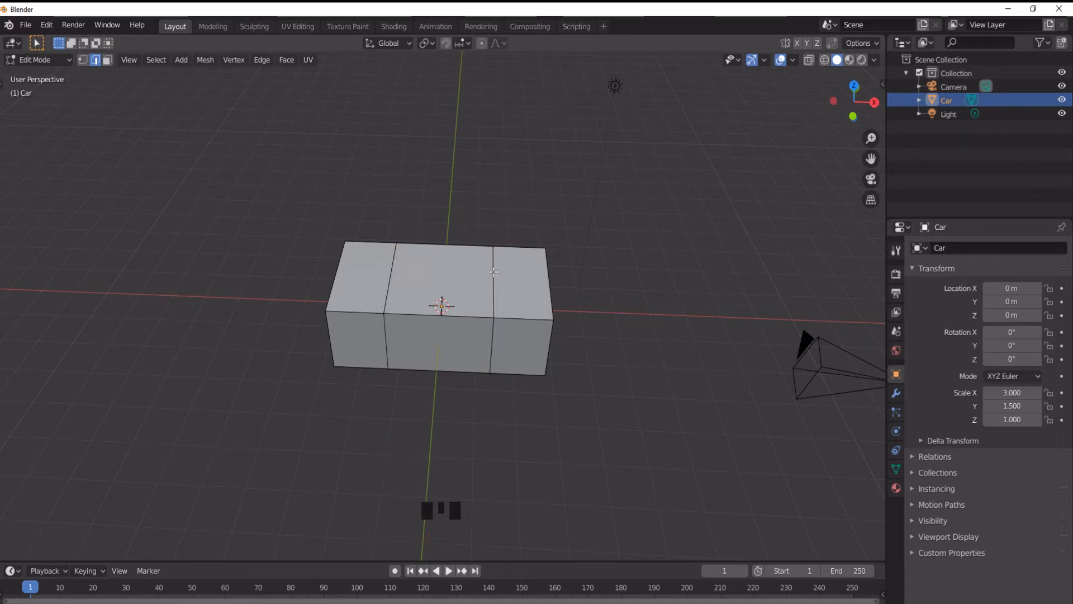
pyautogui.keyDown('alt'); pyautogui.click(494, 272); pyautogui.keyUp('alt')
pyautogui.keyDown('alt'); pyautogui.keyDown('shift'); pyautogui.click(392, 273); pyautogui.keyUp('shift'); pyautogui.keyUp('alt')
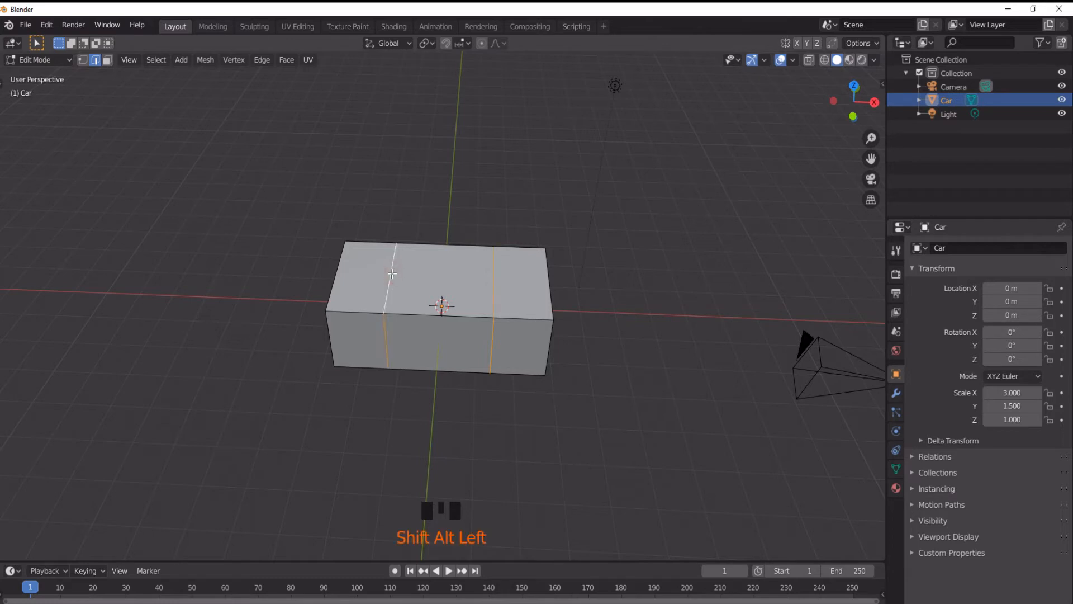
pyautogui.moveTo(403, 410)
pyautogui.mouseDown(button='middle')
pyautogui.moveTo(639, 354)
pyautogui.moveTo(602, 395)
pyautogui.moveTo(468, 407)
pyautogui.moveTo(412, 398)
pyautogui.mouseUp(button='middle')
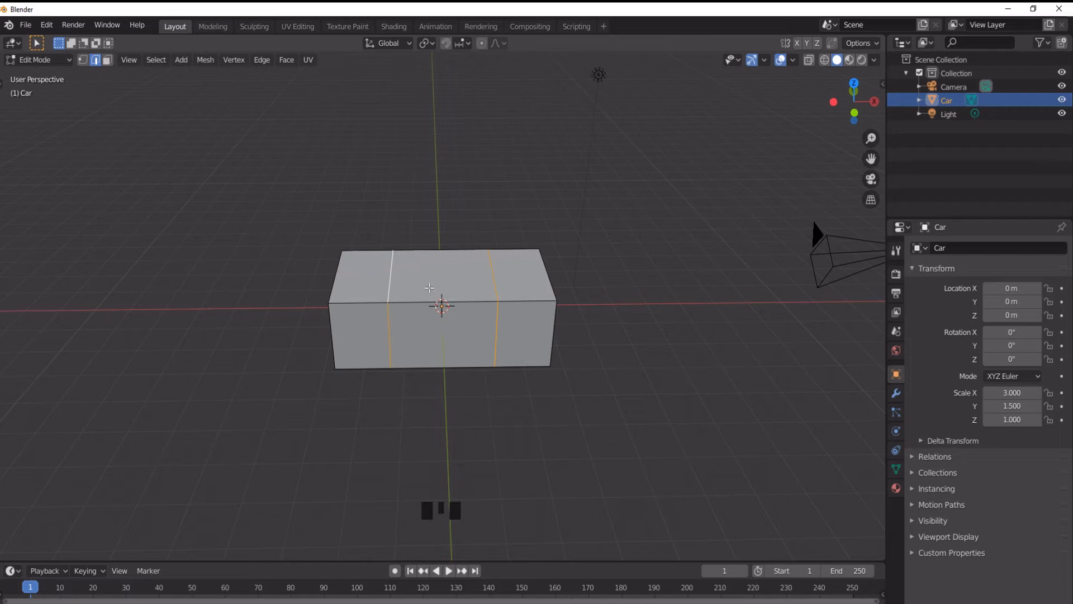
# - In face selection mode, extrude the middle top face upward about 1.55 m to form the cabin
pyautogui.press('3')
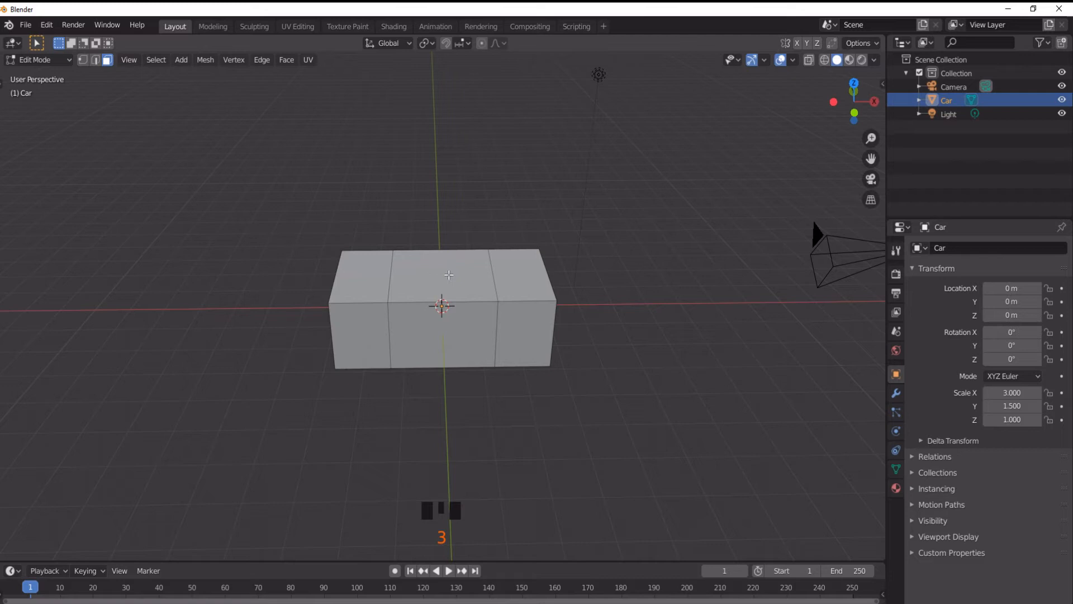
pyautogui.click(449, 274)
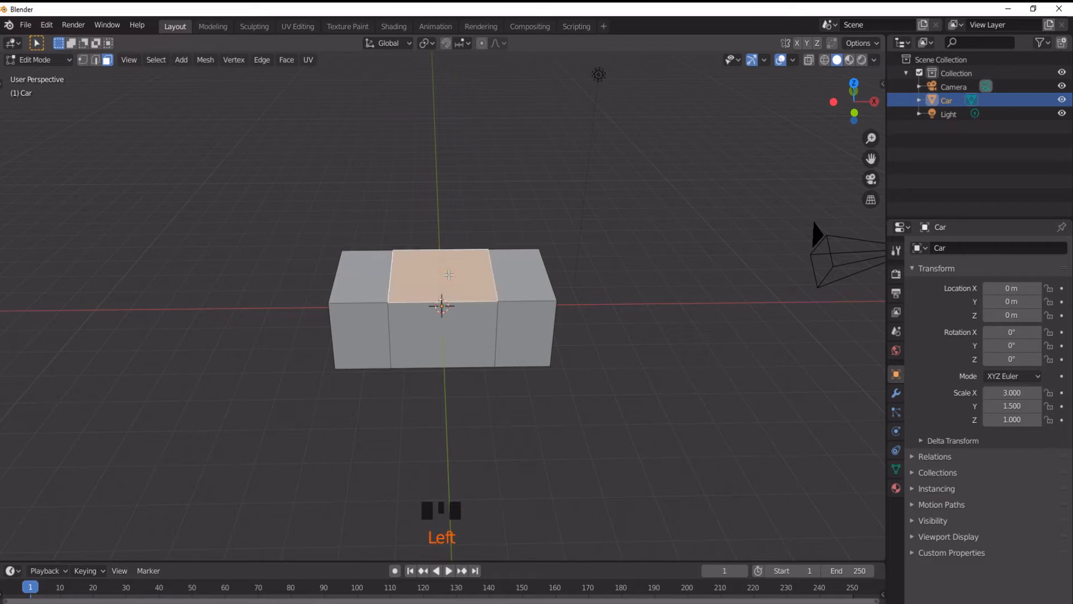
pyautogui.press('KP_1')
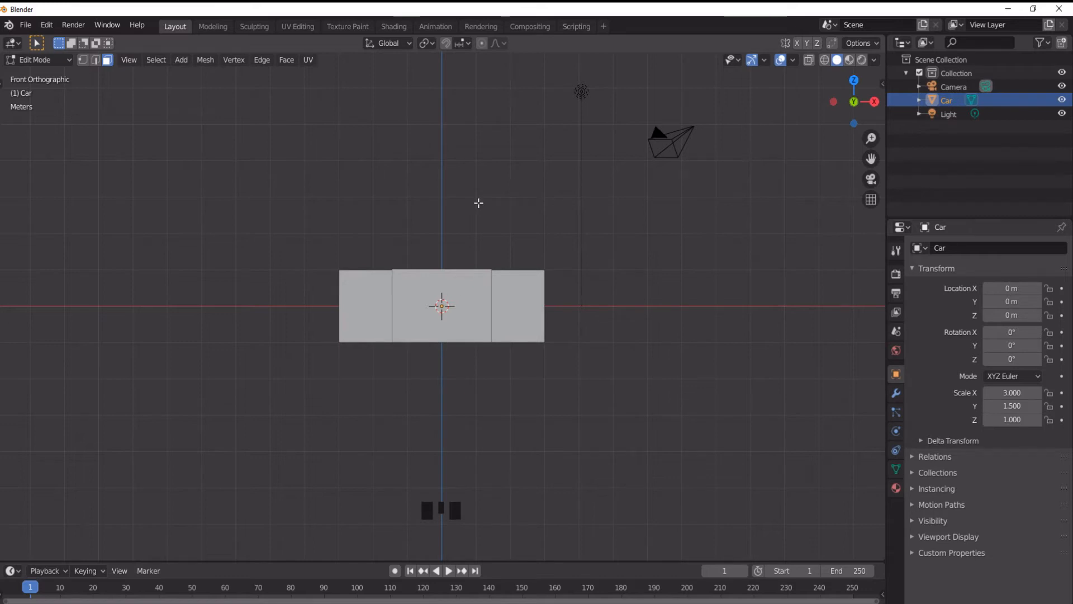
pyautogui.press('e')
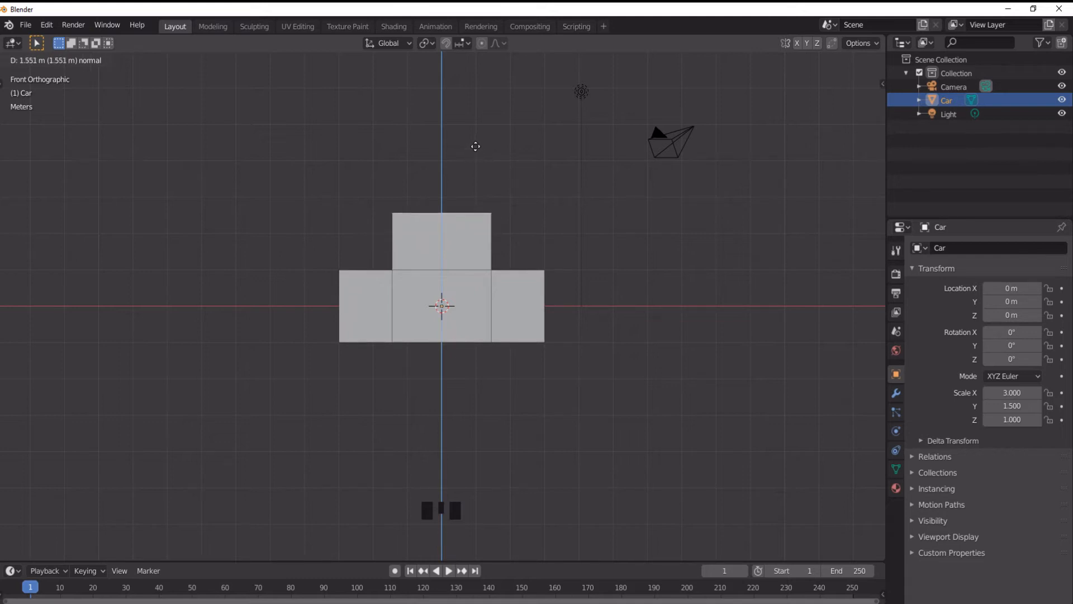
pyautogui.click(475, 147)
pyautogui.moveTo(475, 147); pyautogui.dragTo(460, 390, button='middle')
pyautogui.scroll(-1, 446, 389)
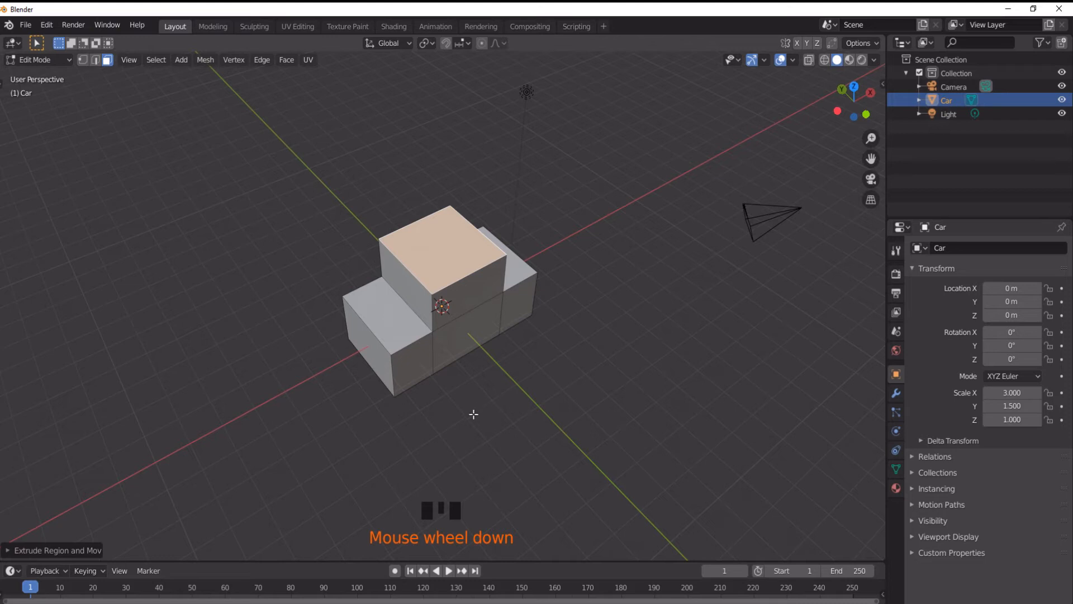
# - Scale the cabin's top face down evenly so the cabin walls taper towards the roof
pyautogui.press('s')
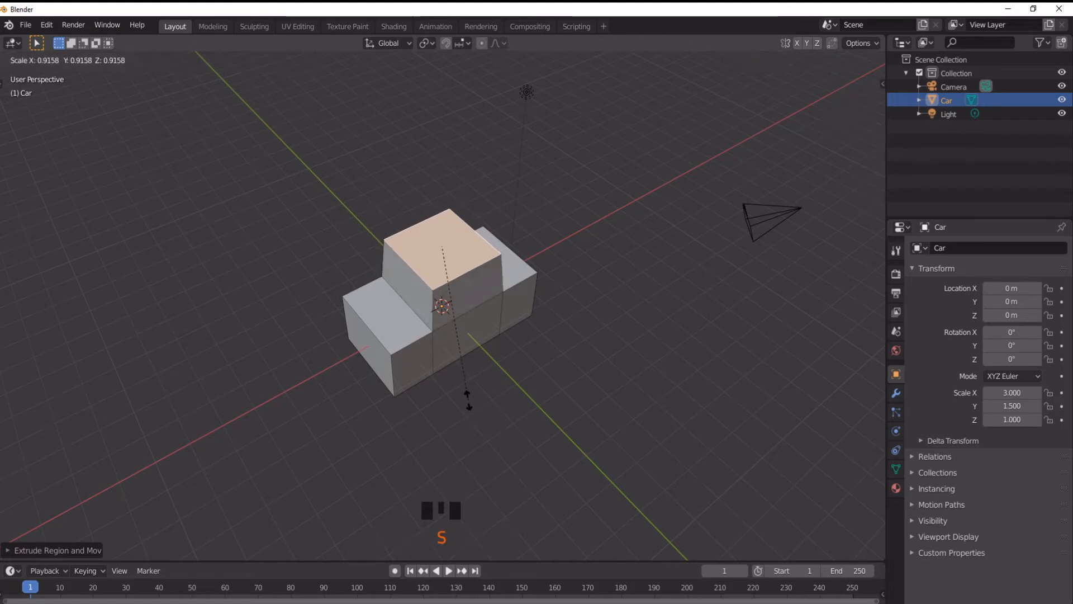
pyautogui.click(472, 368)
pyautogui.moveTo(473, 368); pyautogui.dragTo(169, 330, button='middle')
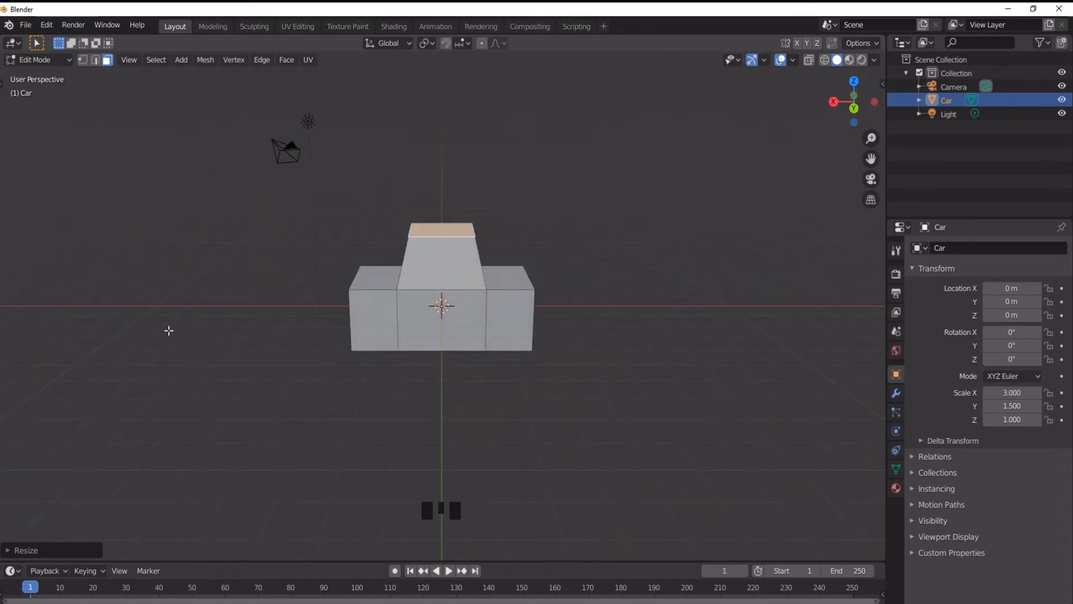
# - With the Move tool, lower the cabin's roof face slightly along the Z axis
pyautogui.press('t')
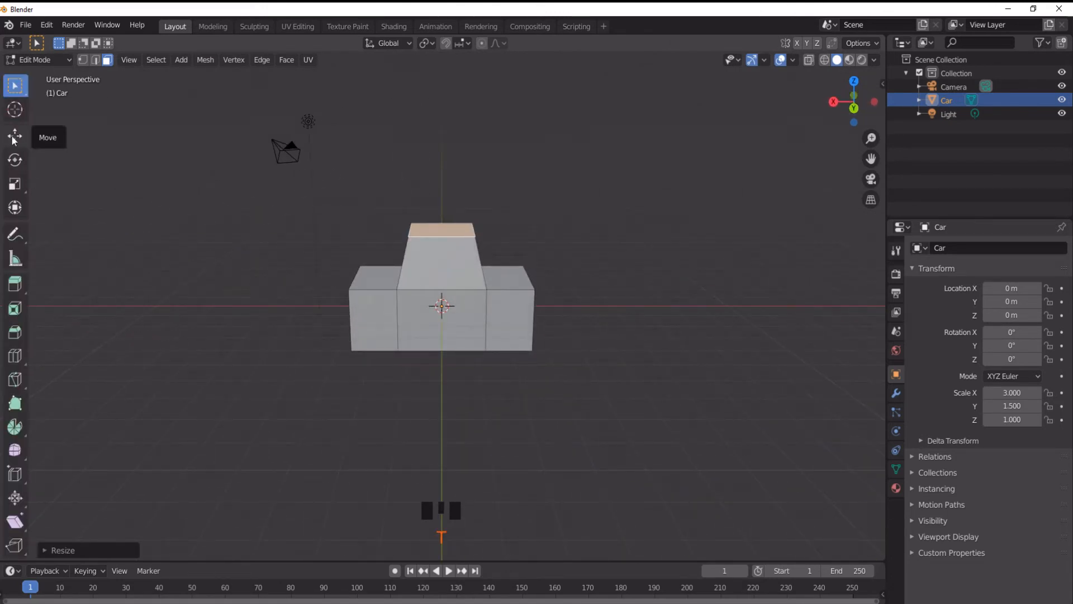
pyautogui.click(12, 137)
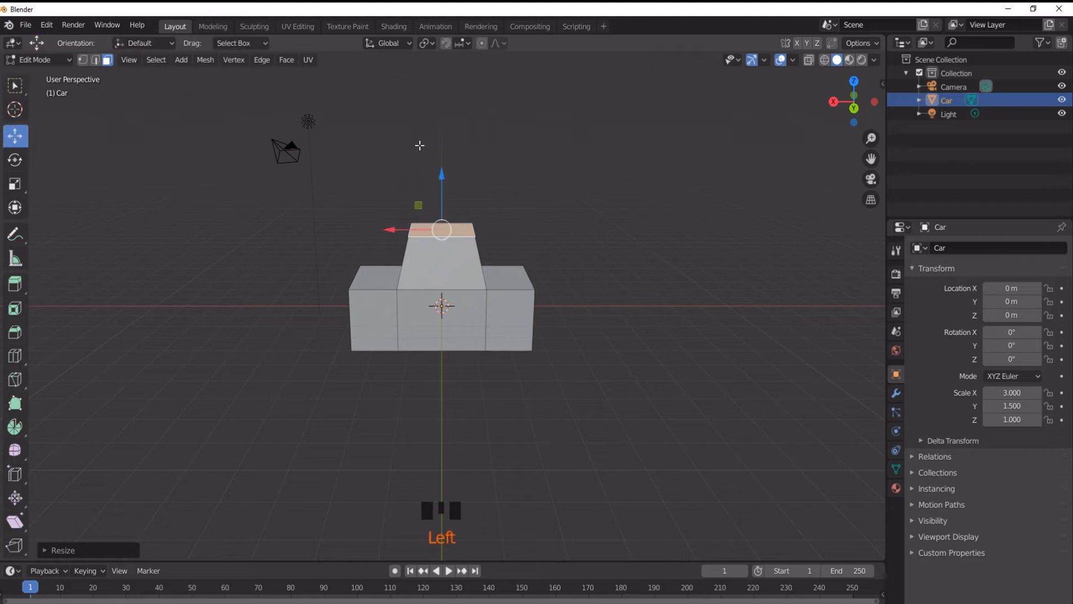
pyautogui.moveTo(442, 175)
pyautogui.mouseDown()
pyautogui.moveTo(441, 149)
pyautogui.moveTo(442, 182)
pyautogui.mouseUp()
pyautogui.moveTo(441, 182); pyautogui.dragTo(435, 326, button='middle')
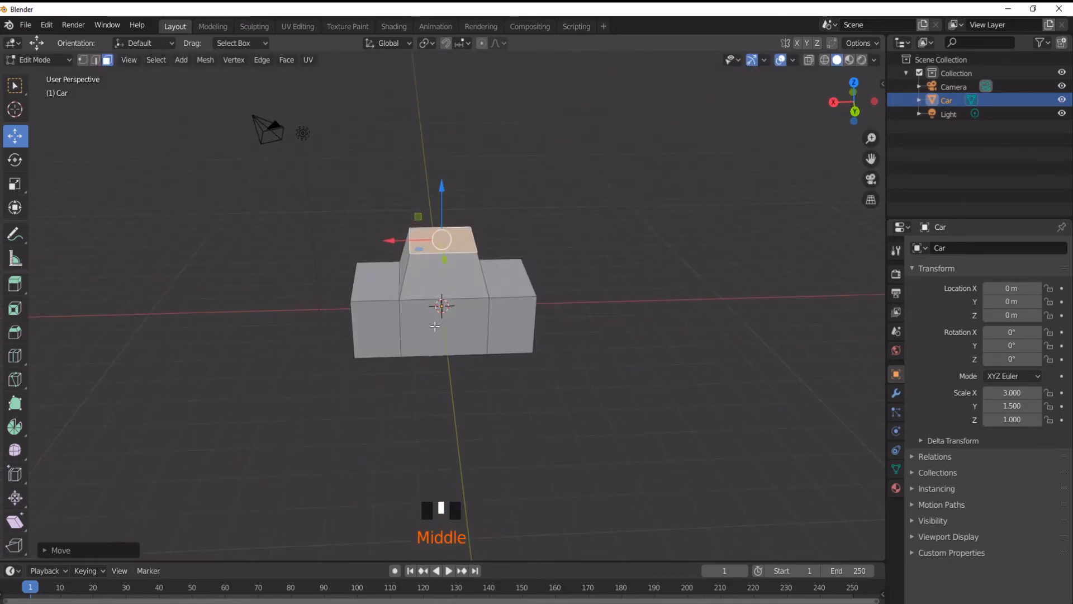
# - In front view with wireframe shading, box-select the three underside faces and raise them along Z to make the body shallower
pyautogui.press('KP_1')
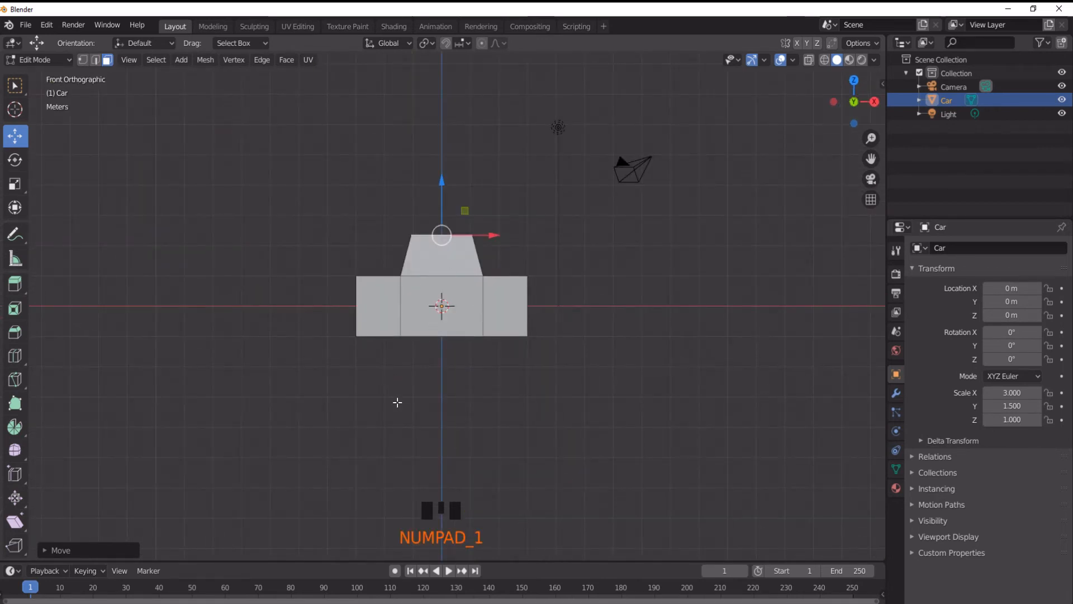
pyautogui.click(824, 62)
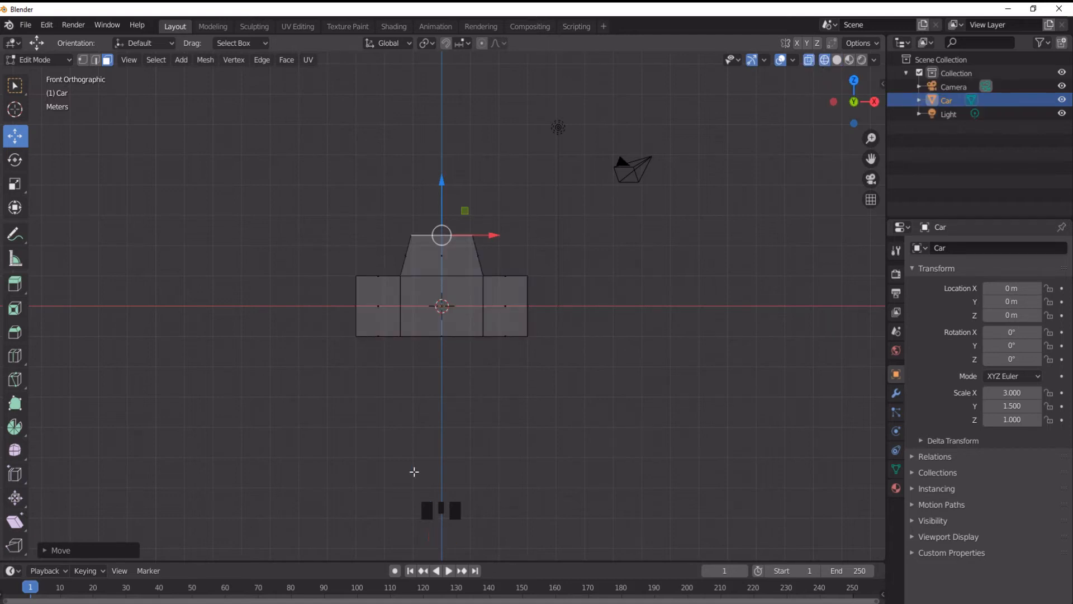
pyautogui.scroll(2, 407, 422)
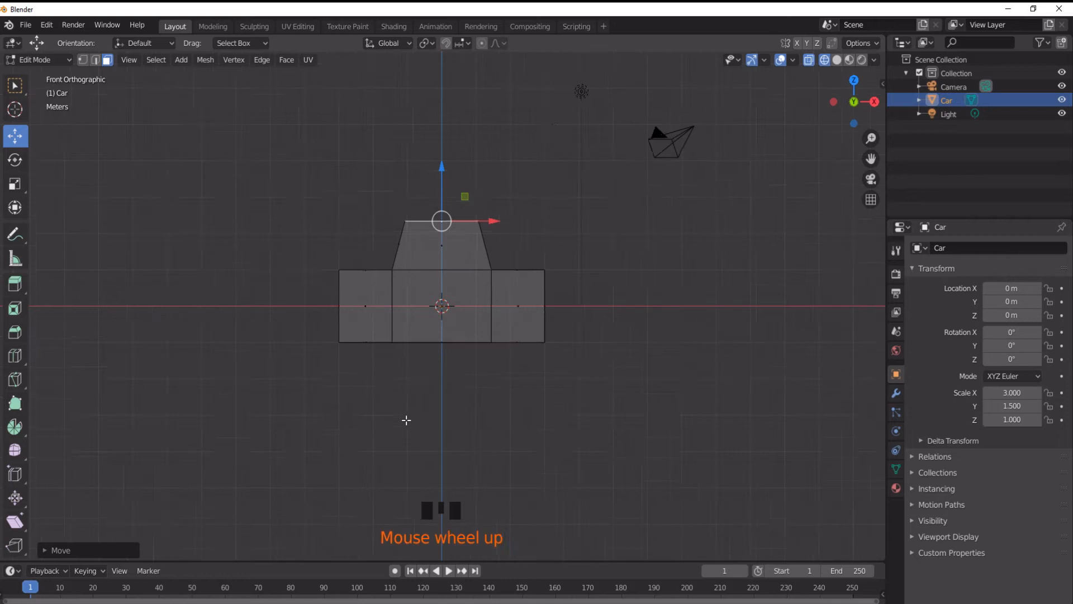
pyautogui.click(15, 87)
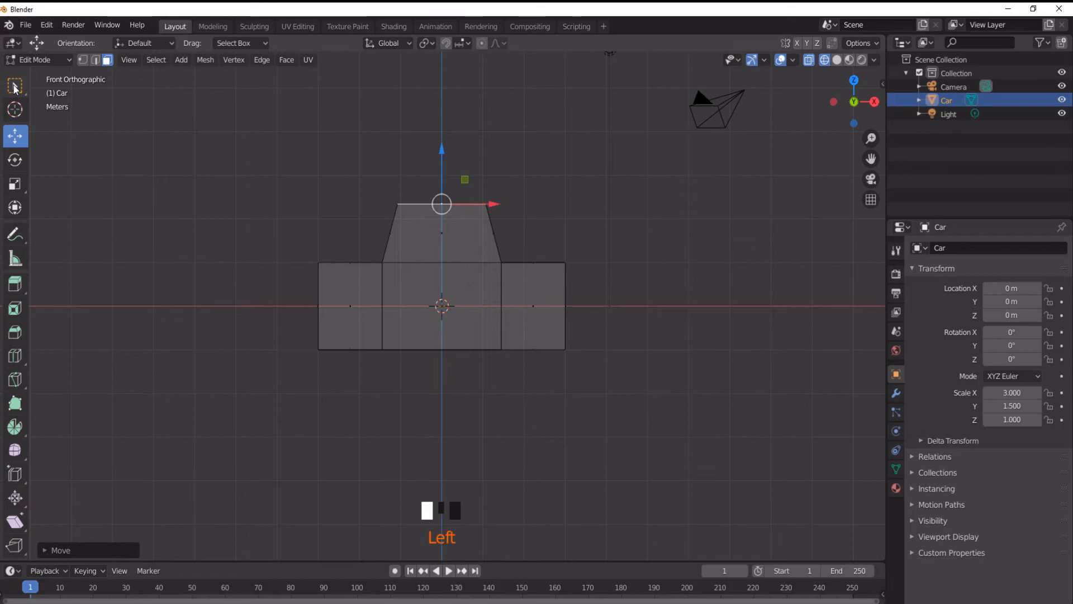
pyautogui.click(15, 87)
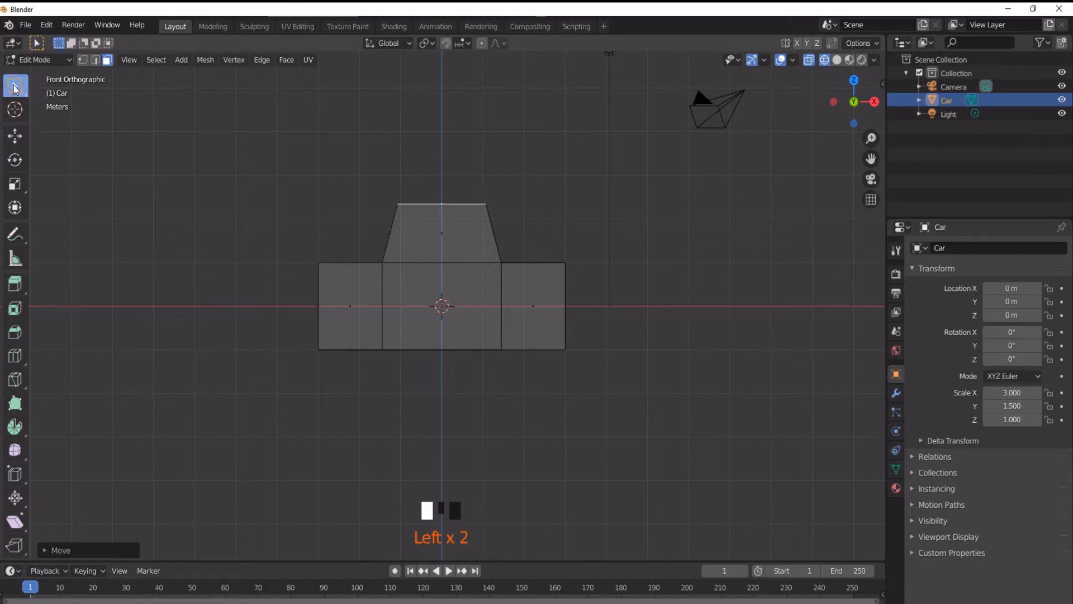
pyautogui.click(268, 428)
pyautogui.moveTo(263, 428); pyautogui.dragTo(634, 333)
pyautogui.moveTo(491, 357); pyautogui.dragTo(498, 441, button='middle')
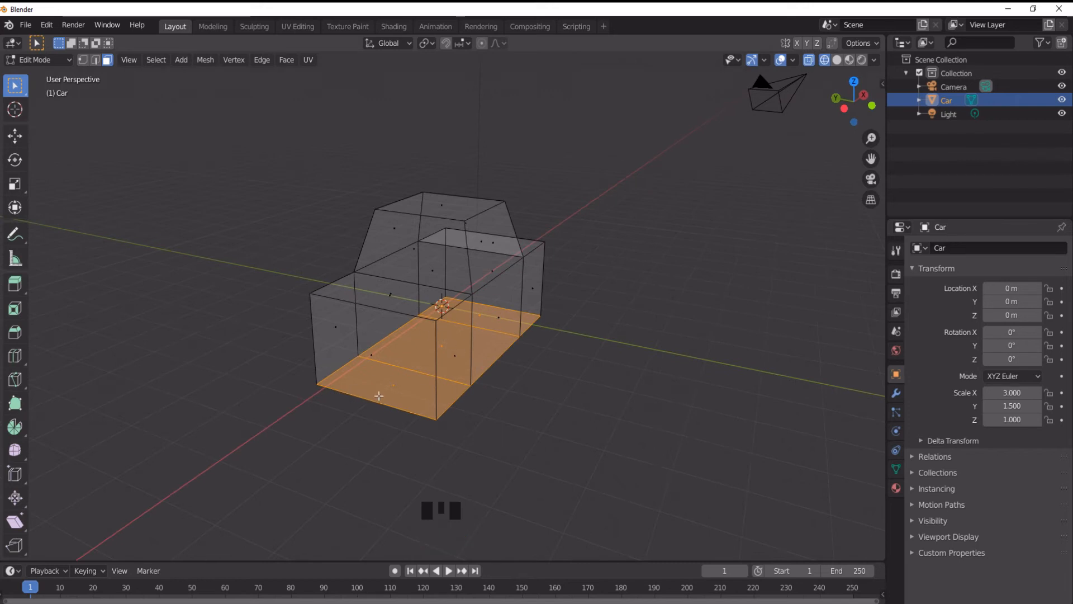
pyautogui.moveTo(372, 408); pyautogui.dragTo(276, 402, button='middle')
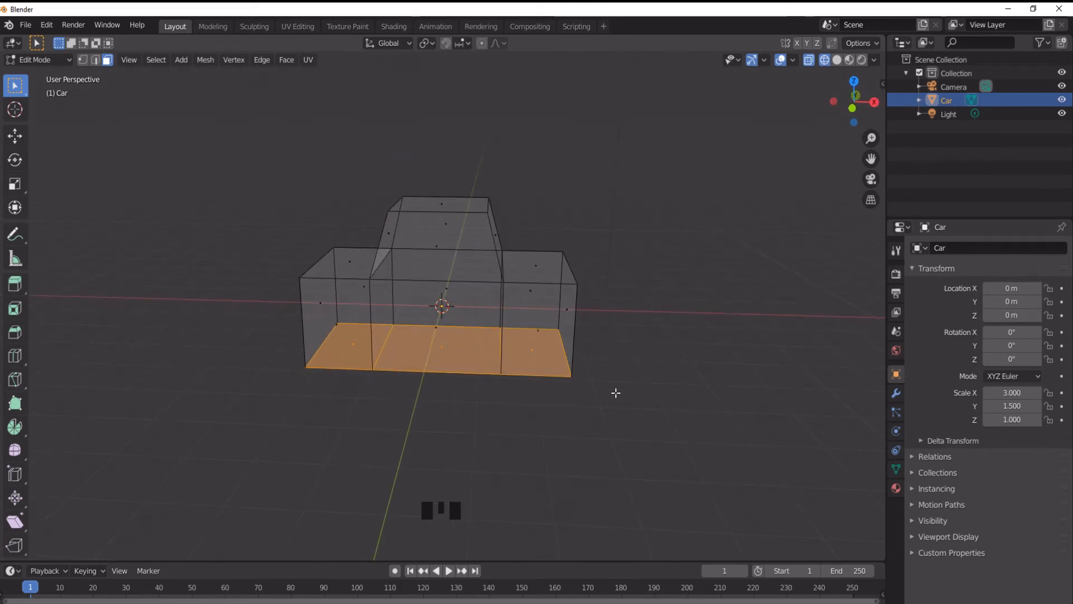
pyautogui.press('KP_1')
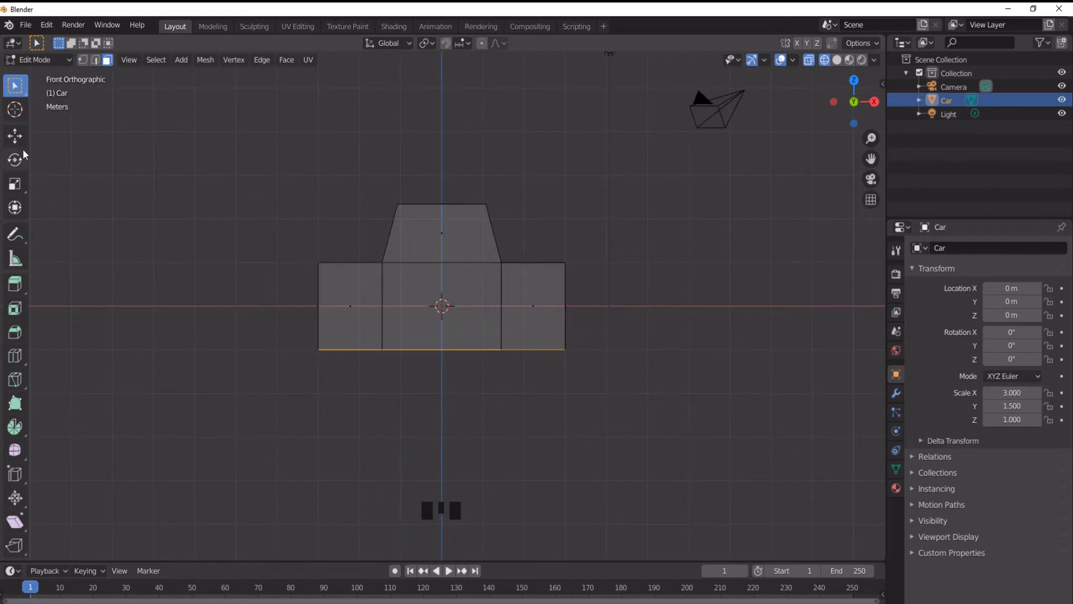
pyautogui.click(15, 136)
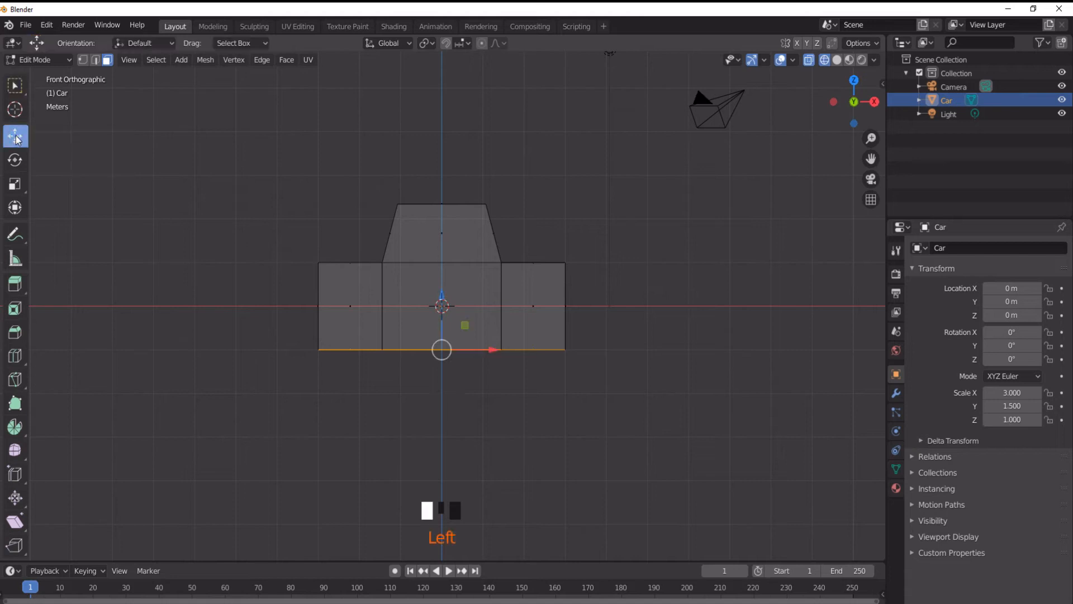
pyautogui.moveTo(441, 294); pyautogui.dragTo(443, 259)
pyautogui.moveTo(376, 318); pyautogui.dragTo(414, 408, button='middle')
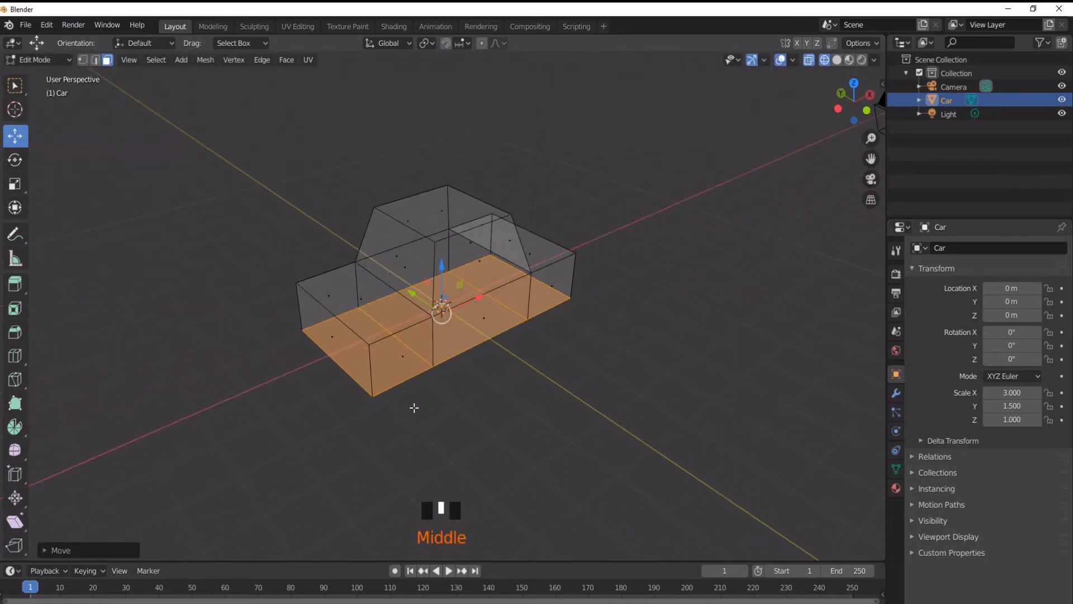
# - Select the roof face, lower it slightly along Z in front view, and return to solid shading
pyautogui.click(442, 223)
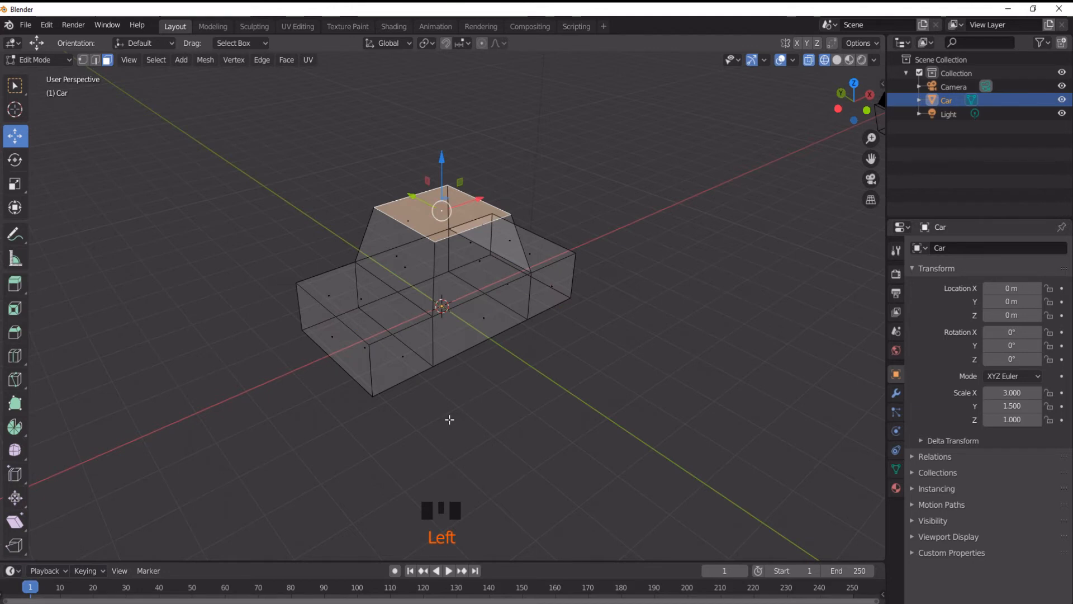
pyautogui.press('KP_1')
pyautogui.moveTo(441, 149); pyautogui.dragTo(443, 155)
pyautogui.moveTo(414, 291); pyautogui.dragTo(486, 450, button='middle')
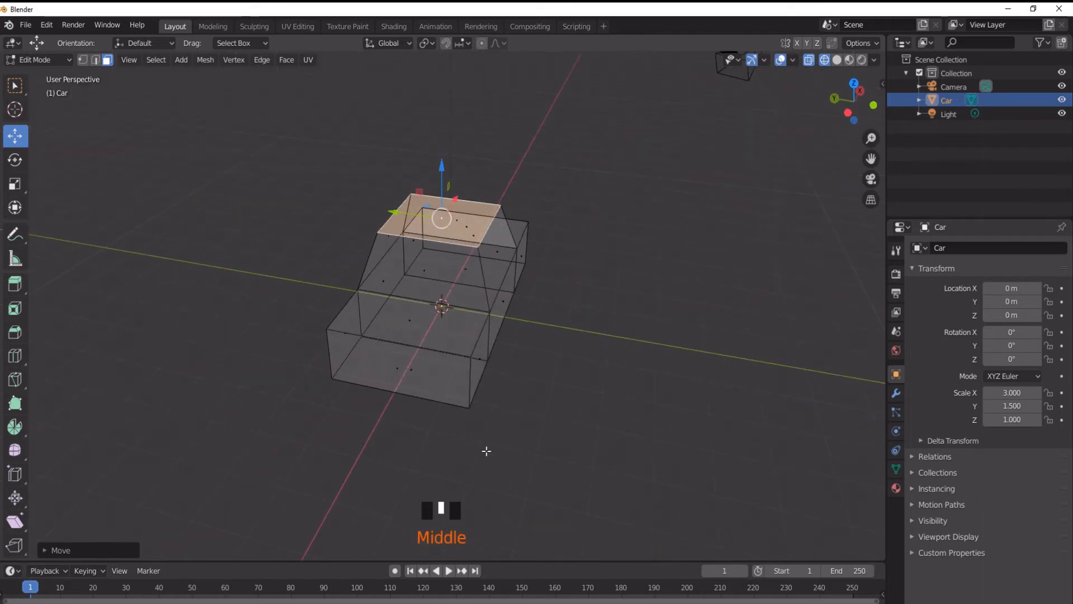
pyautogui.click(836, 59)
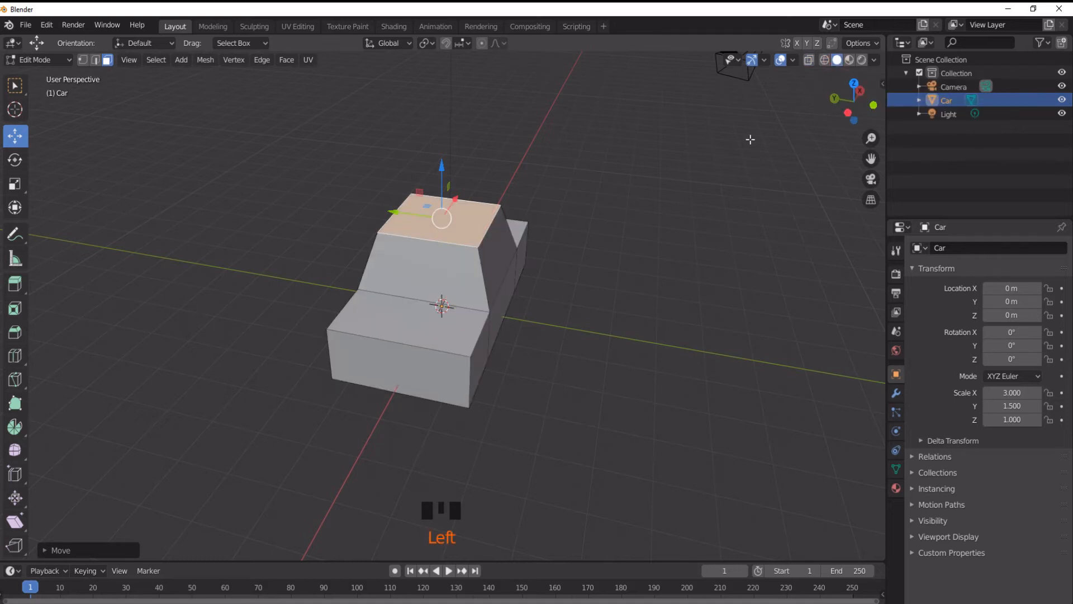
pyautogui.moveTo(546, 377); pyautogui.dragTo(447, 363, button='middle')
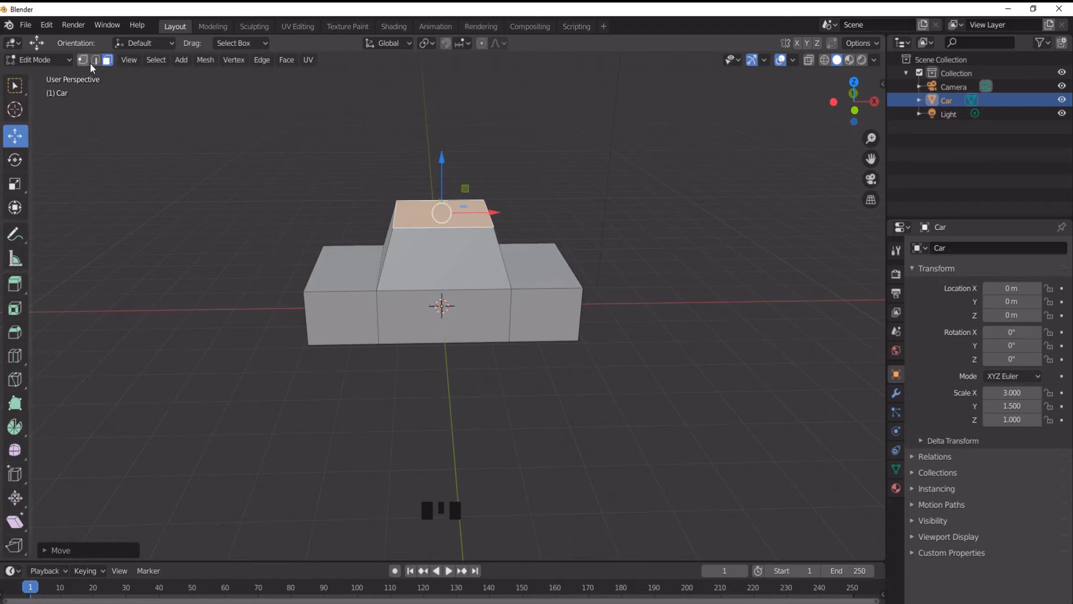
# - Select the bottom edges along both long sides of the body and scale them along Y to about 0.86 so the sides taper inward
pyautogui.press('2')
pyautogui.moveTo(412, 428); pyautogui.dragTo(343, 425, button='middle')
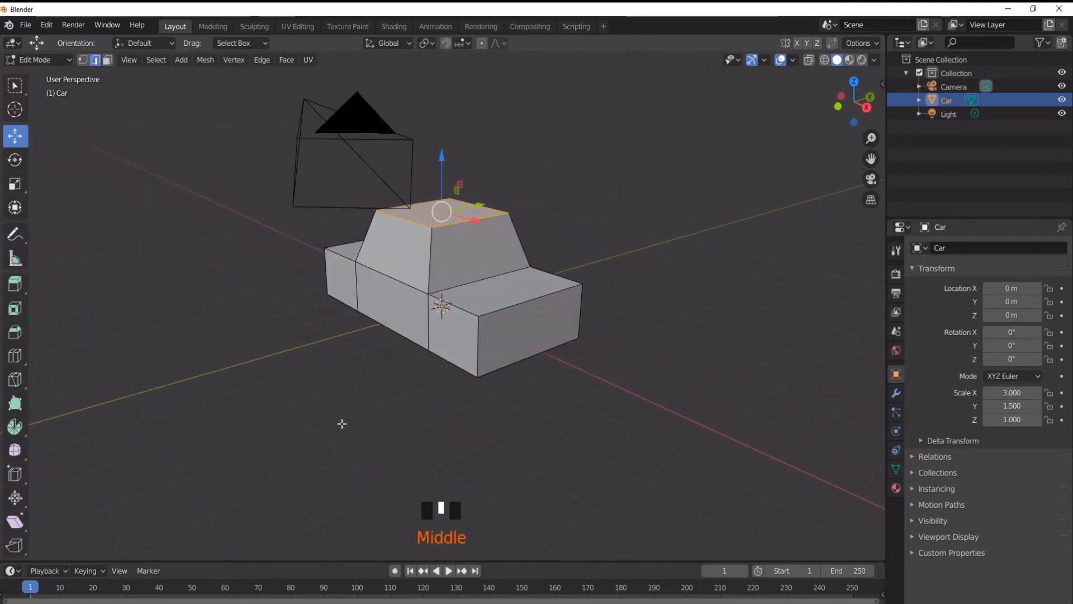
pyautogui.click(342, 302)
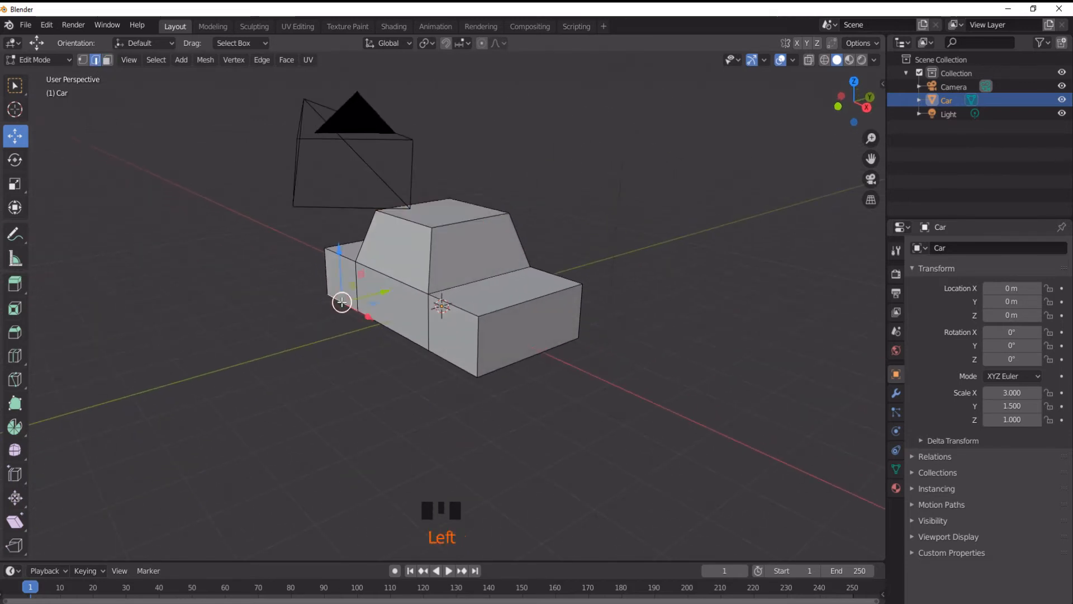
pyautogui.keyDown('shift'); pyautogui.click(410, 339); pyautogui.keyUp('shift')
pyautogui.keyDown('shift'); pyautogui.click(457, 367); pyautogui.keyUp('shift')
pyautogui.moveTo(500, 421); pyautogui.dragTo(314, 424, button='middle')
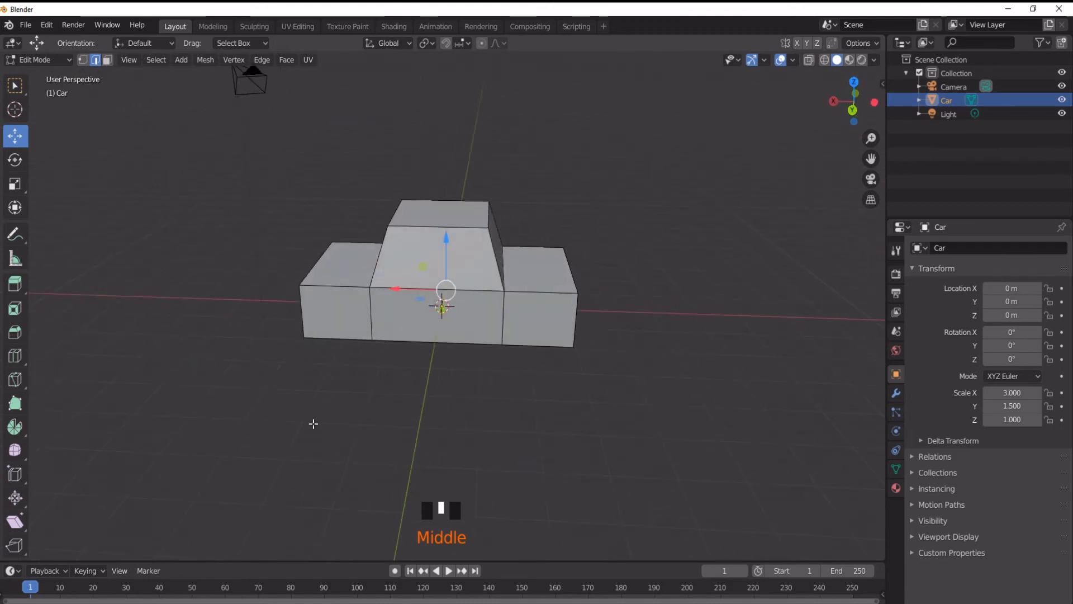
pyautogui.keyDown('shift'); pyautogui.click(339, 339); pyautogui.keyUp('shift')
pyautogui.keyDown('shift'); pyautogui.click(472, 341); pyautogui.keyUp('shift')
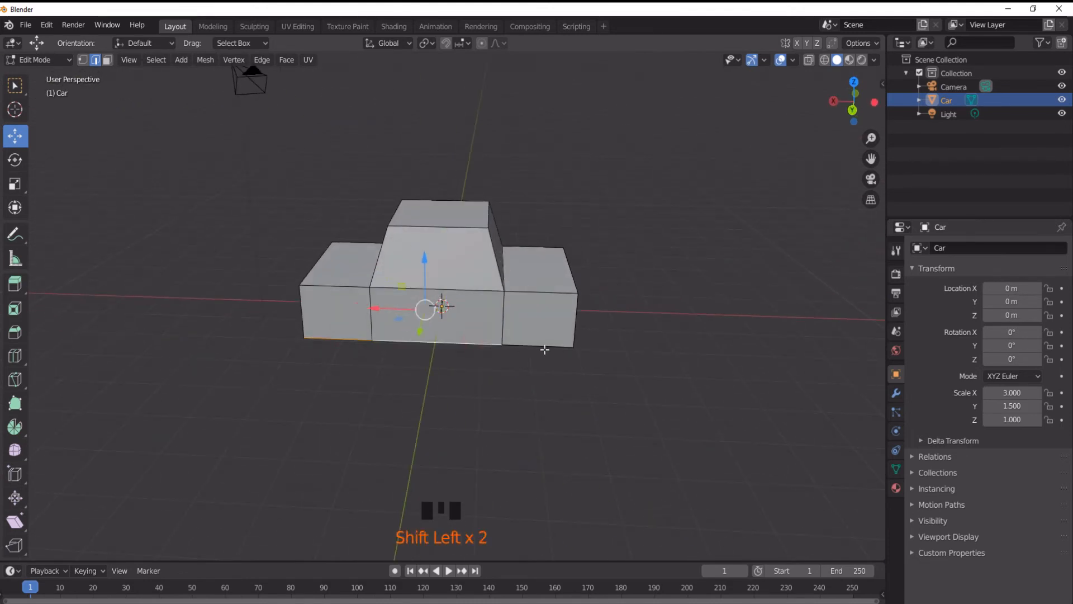
pyautogui.keyDown('shift'); pyautogui.click(551, 345); pyautogui.keyUp('shift')
pyautogui.moveTo(598, 408); pyautogui.dragTo(475, 401, button='middle')
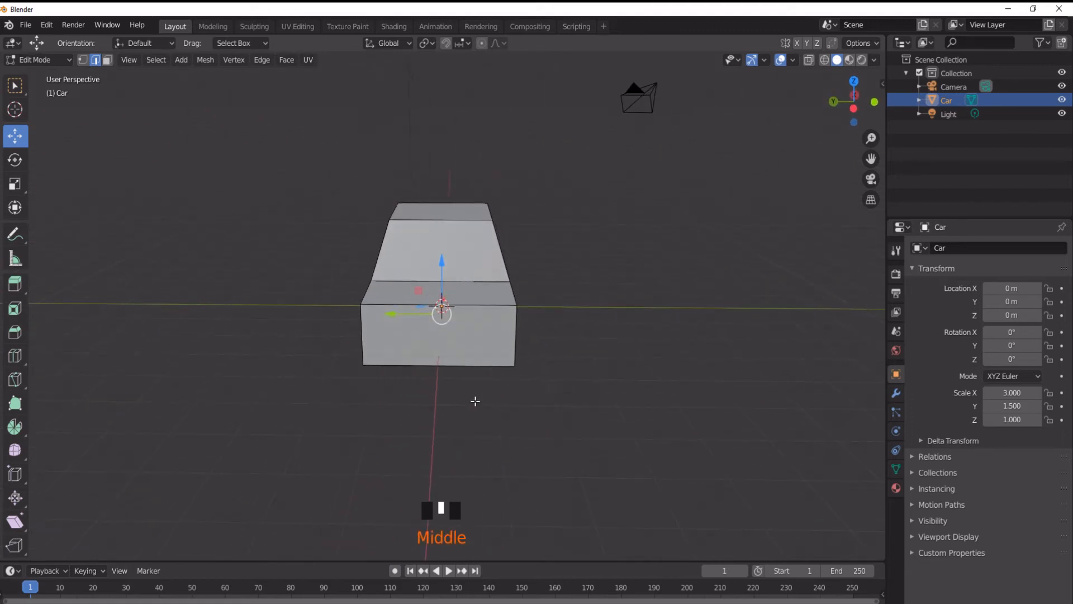
pyautogui.moveTo(186, 354); pyautogui.dragTo(186, 353, button='middle')
pyautogui.moveTo(486, 430); pyautogui.dragTo(459, 433, button='middle')
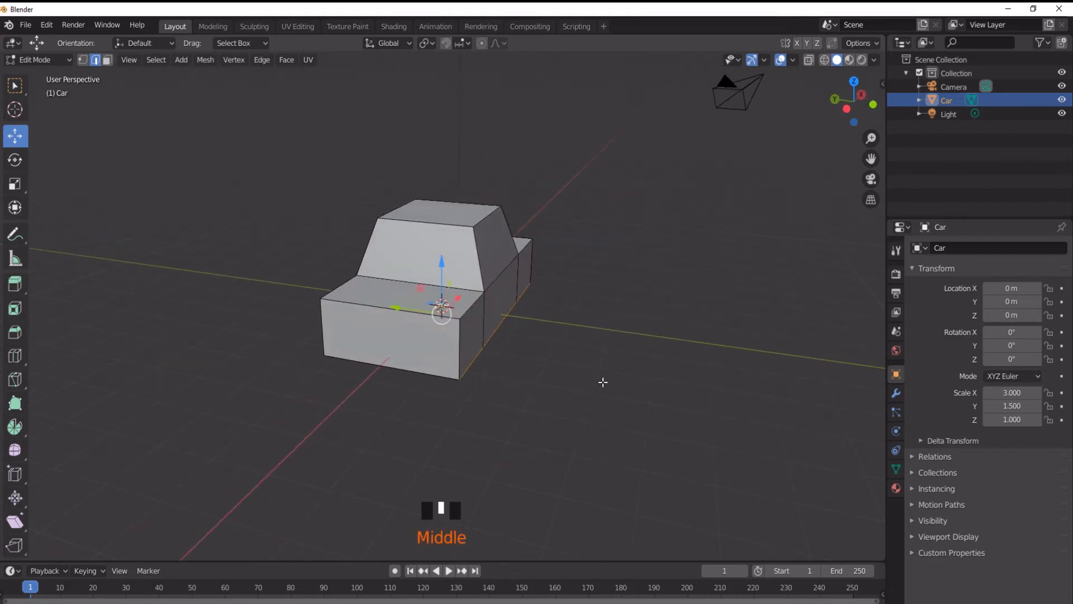
pyautogui.moveTo(602, 382); pyautogui.dragTo(602, 382, button='middle')
pyautogui.press('s')
pyautogui.press('y')
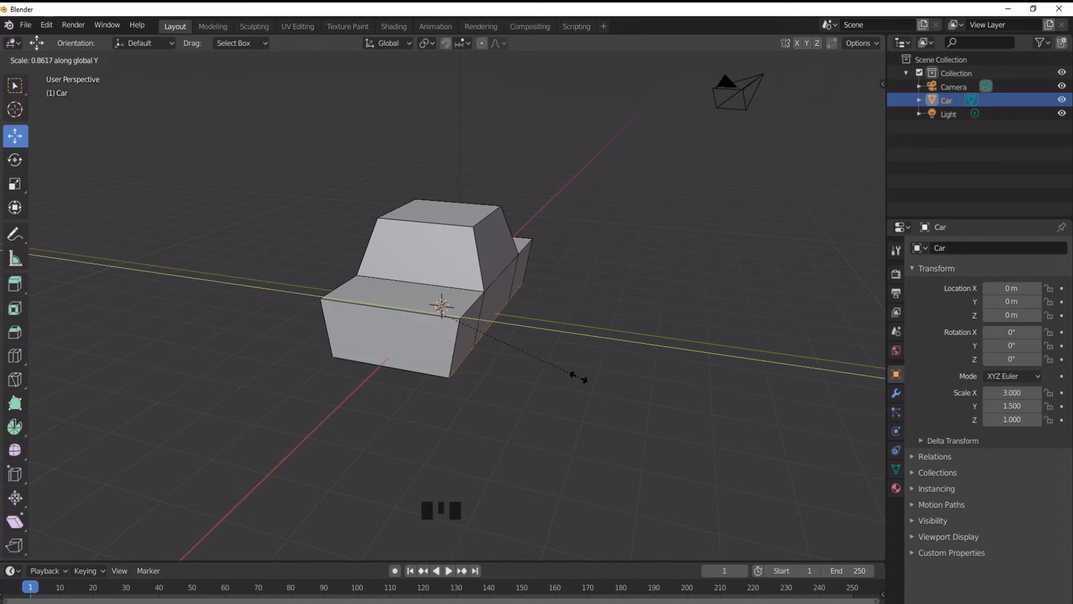
pyautogui.click(579, 379)
# - Select the bottom edge at the body's -X end and move it slightly inward along X to slope that end
pyautogui.moveTo(453, 441); pyautogui.dragTo(480, 459, button='middle')
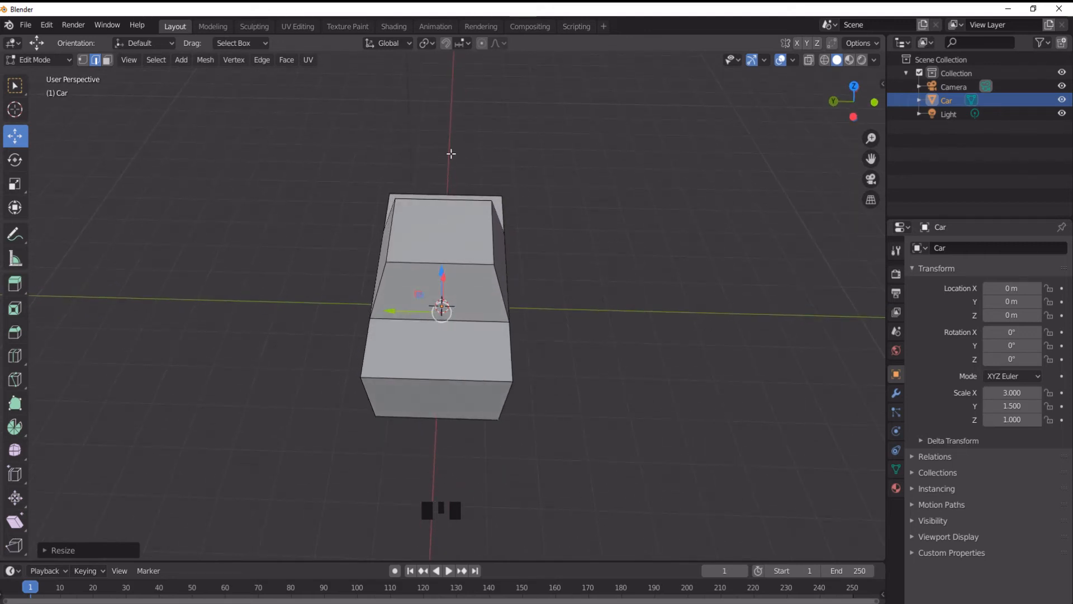
pyautogui.moveTo(456, 437); pyautogui.dragTo(642, 409, button='middle')
pyautogui.click(341, 352)
pyautogui.moveTo(364, 420); pyautogui.dragTo(337, 432, button='middle')
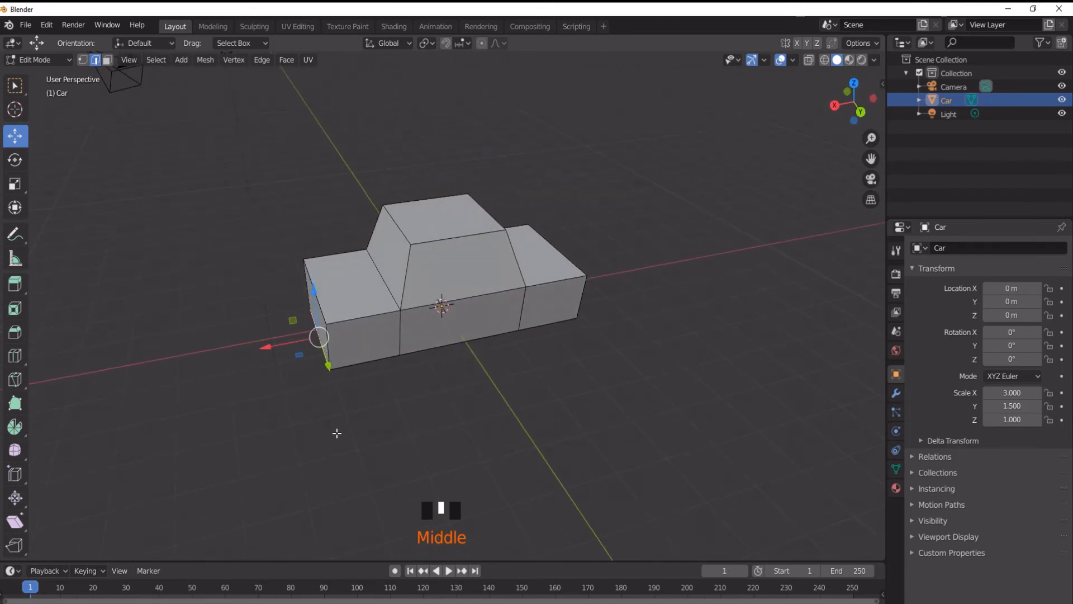
pyautogui.press('KP_1')
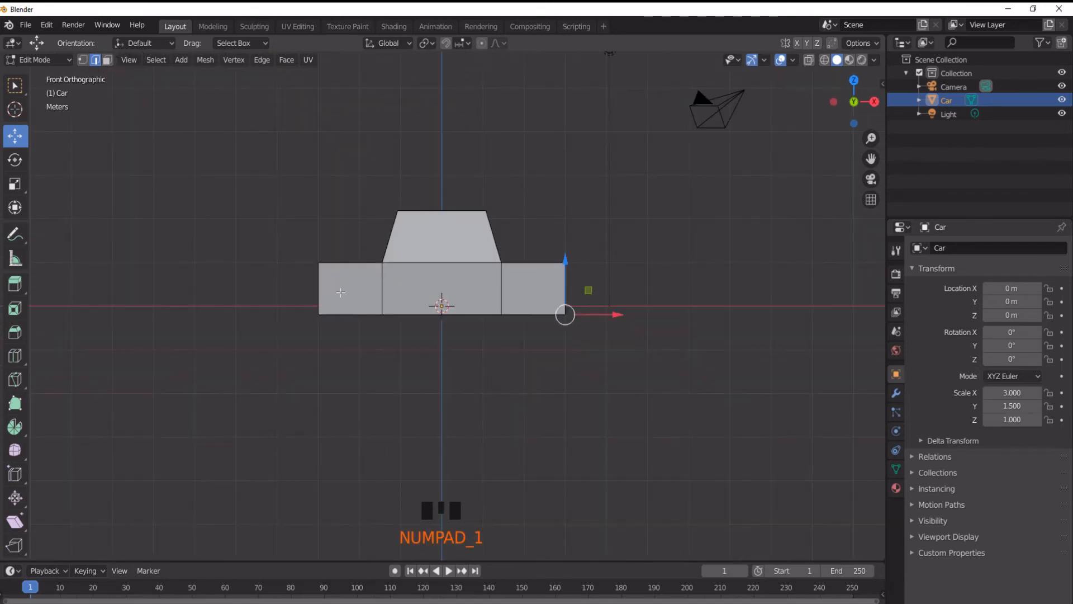
pyautogui.moveTo(341, 365); pyautogui.dragTo(430, 407, button='middle')
pyautogui.click(381, 393)
pyautogui.moveTo(384, 467); pyautogui.dragTo(294, 466, button='middle')
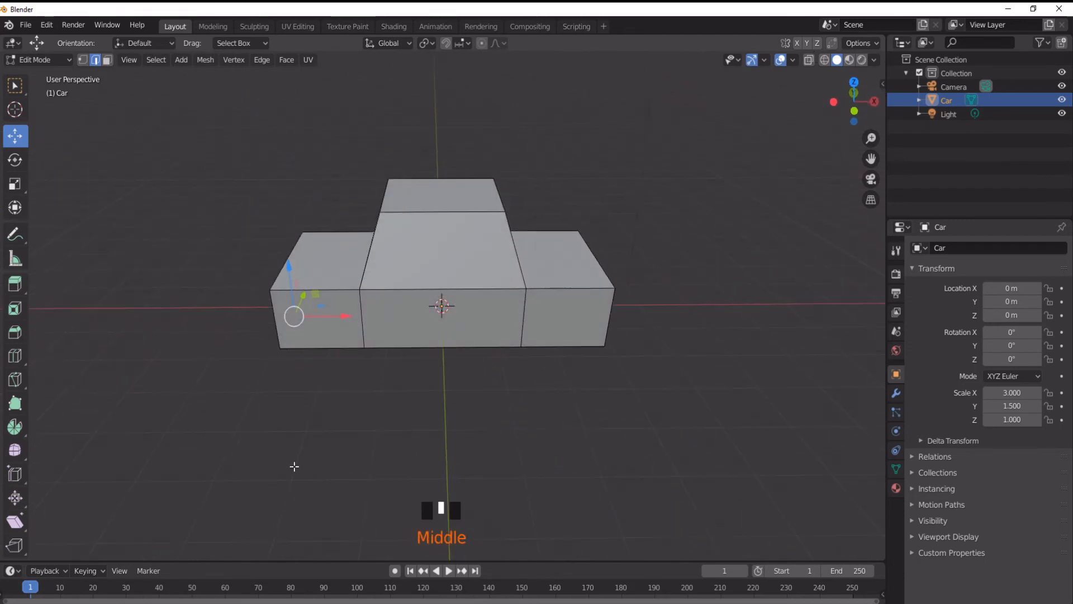
pyautogui.moveTo(343, 314); pyautogui.dragTo(356, 317)
# - Shift the roof face slightly towards +X, and move its -X edge farther in the same direction to slope that cabin wall more
pyautogui.moveTo(315, 385); pyautogui.dragTo(323, 400, button='middle')
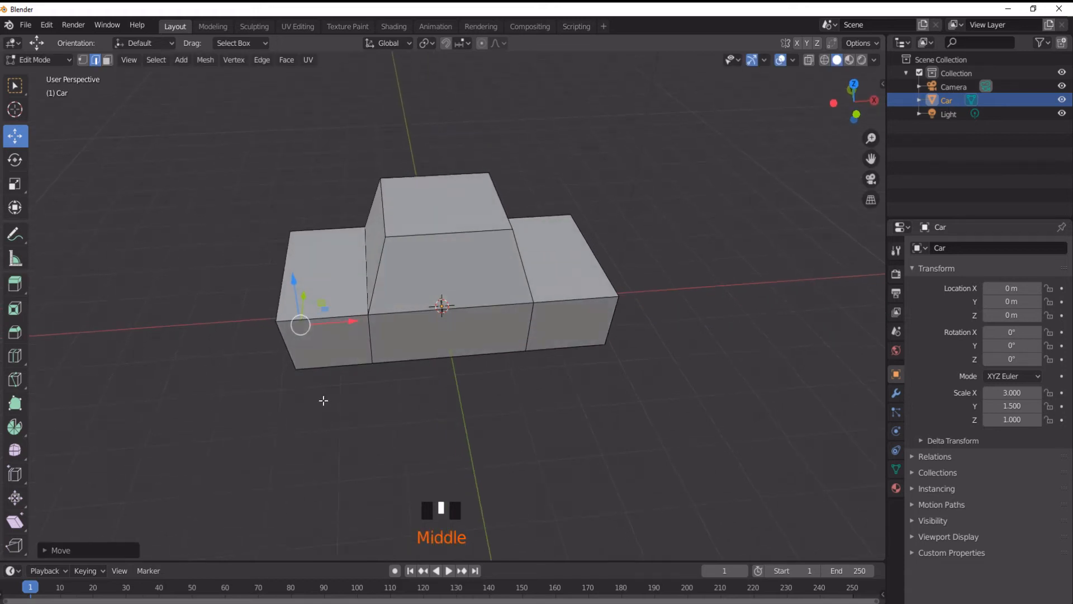
pyautogui.click(107, 59)
pyautogui.click(466, 208)
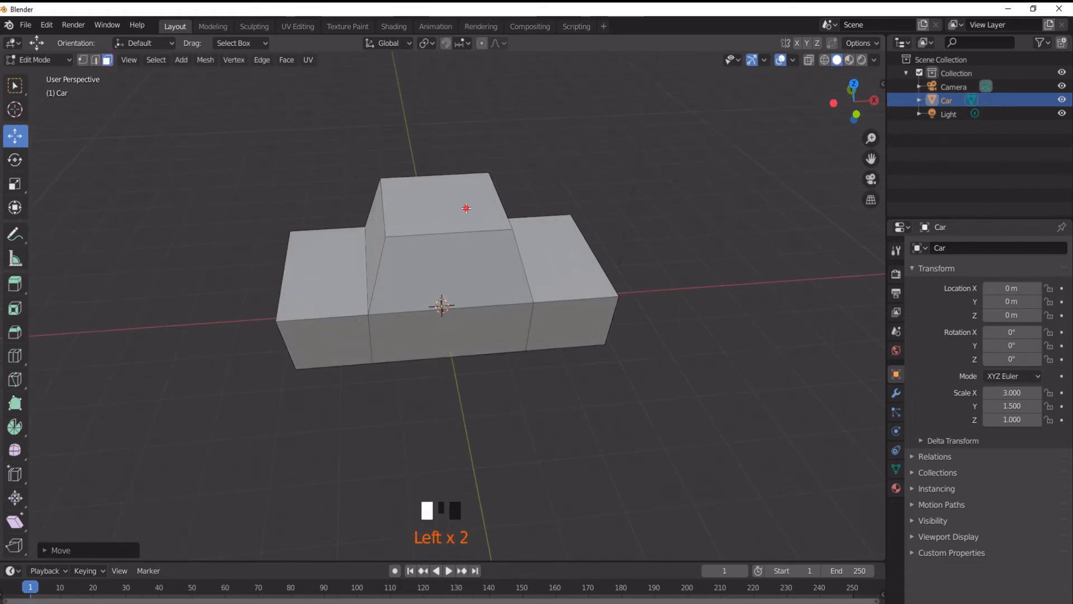
pyautogui.moveTo(492, 199); pyautogui.dragTo(493, 198)
pyautogui.moveTo(464, 306)
pyautogui.mouseDown(button='middle')
pyautogui.moveTo(494, 316)
pyautogui.moveTo(463, 309)
pyautogui.mouseUp(button='middle')
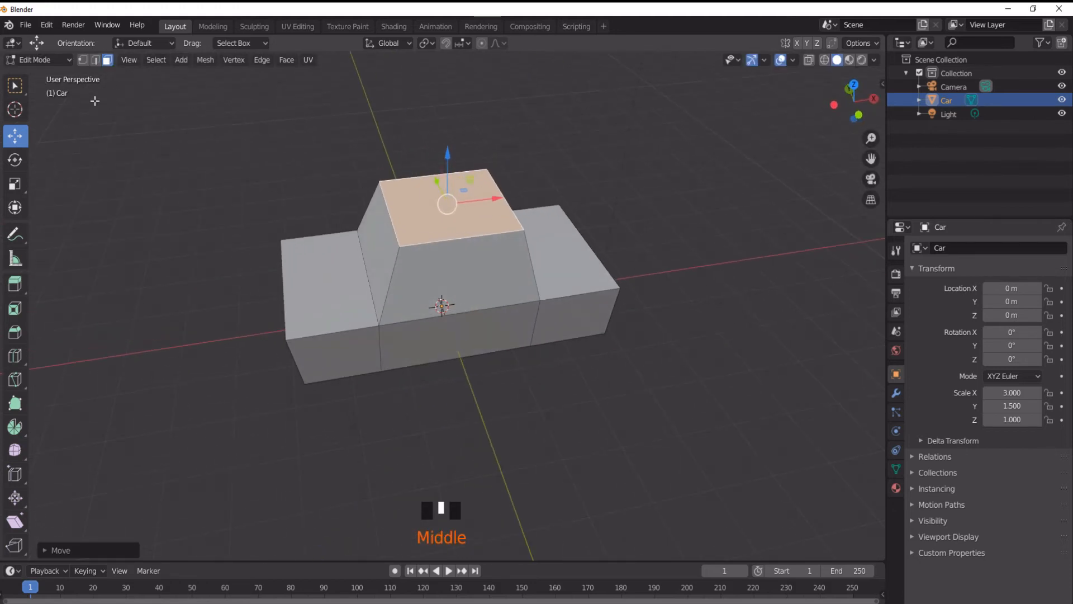
pyautogui.click(95, 60)
pyautogui.click(382, 233)
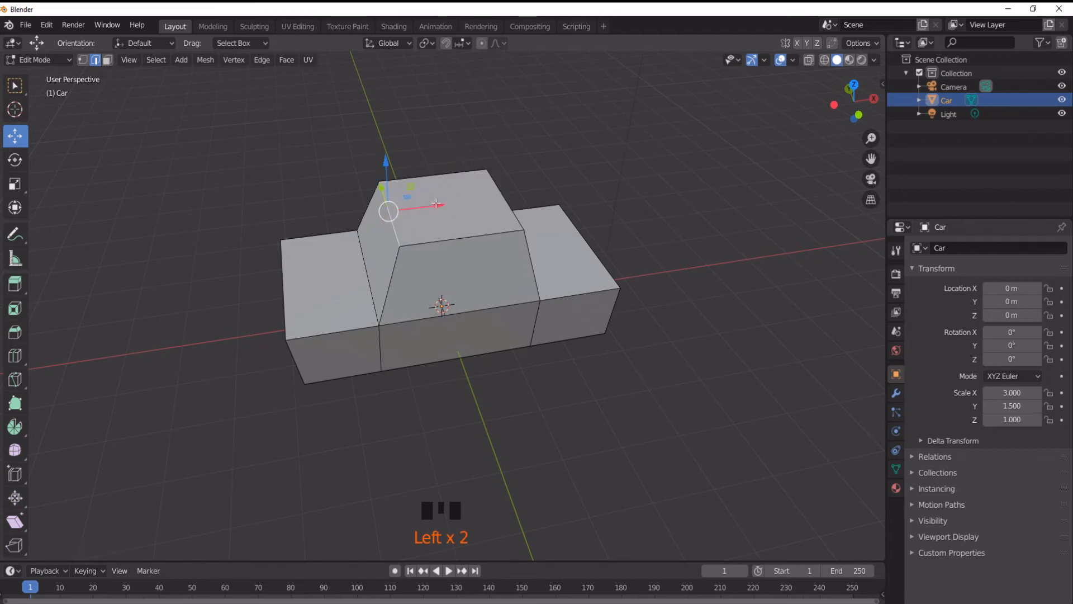
pyautogui.moveTo(438, 205); pyautogui.dragTo(448, 201)
# - Add a centred loop cut running lengthwise through the whole car
pyautogui.moveTo(367, 390); pyautogui.dragTo(448, 392, button='middle')
pyautogui.scroll(-2, 470, 379)
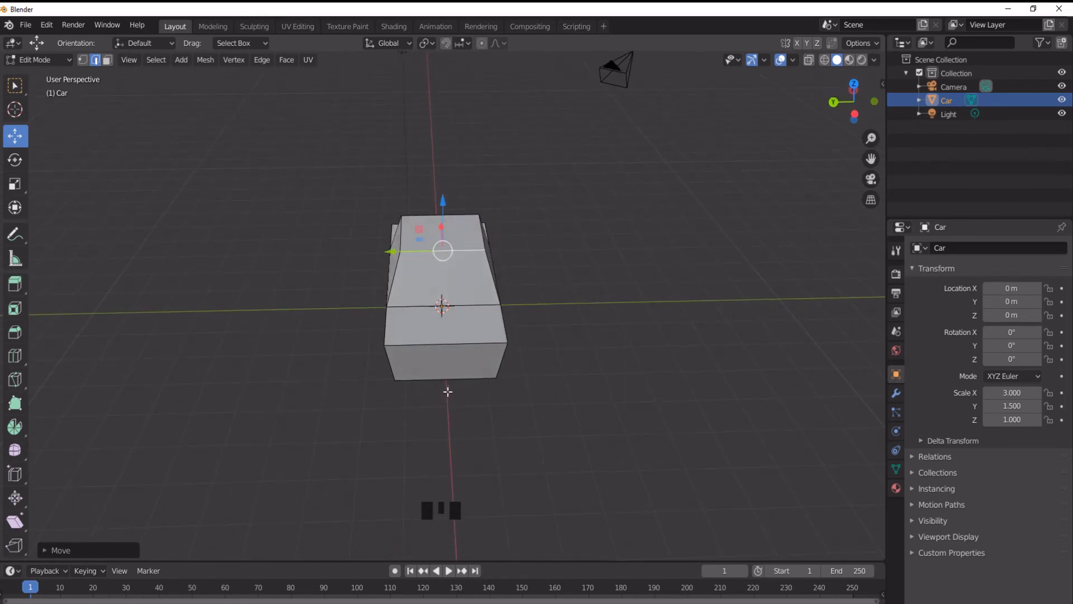
pyautogui.hotkey('ctrl', 'r')
pyautogui.click(446, 361)
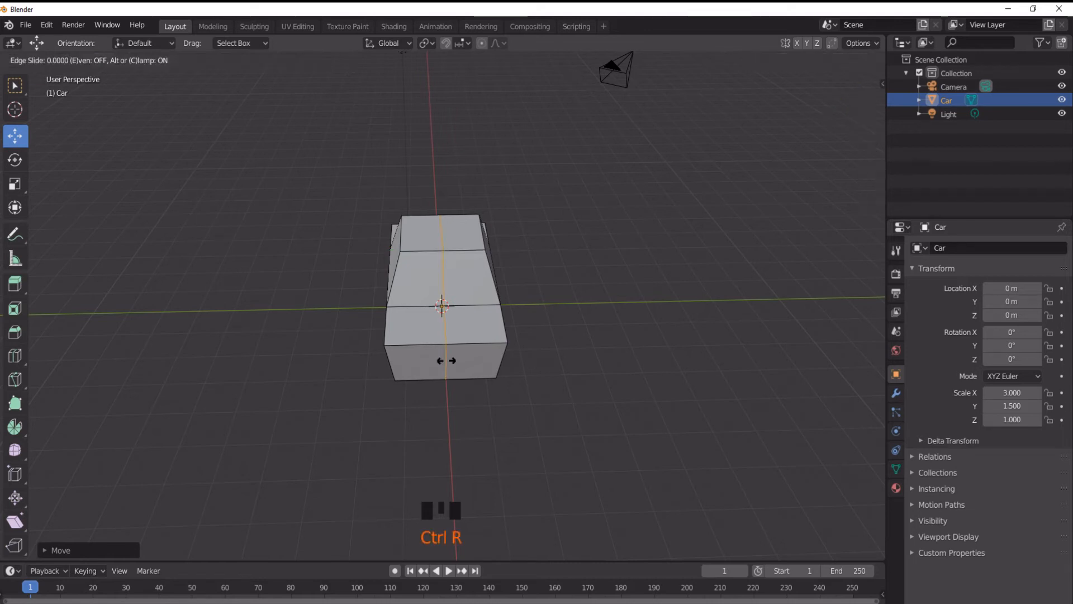
pyautogui.rightClick(446, 360)
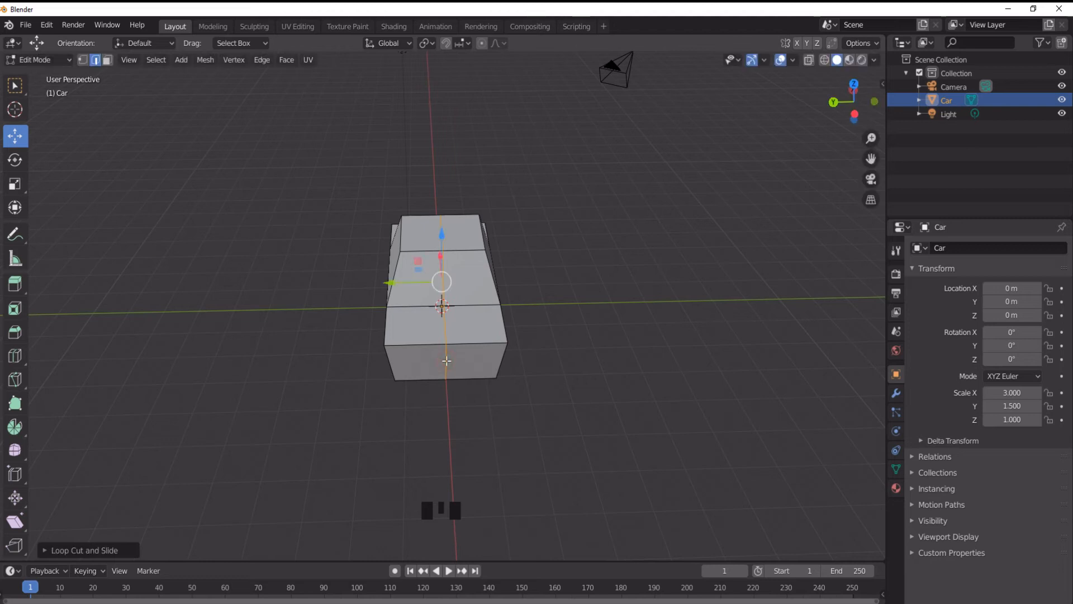
# - Select the middle vertical edges on both end faces and scale them along X to about 1.07 so both ends bulge outward
pyautogui.moveTo(421, 449); pyautogui.dragTo(718, 436, button='middle')
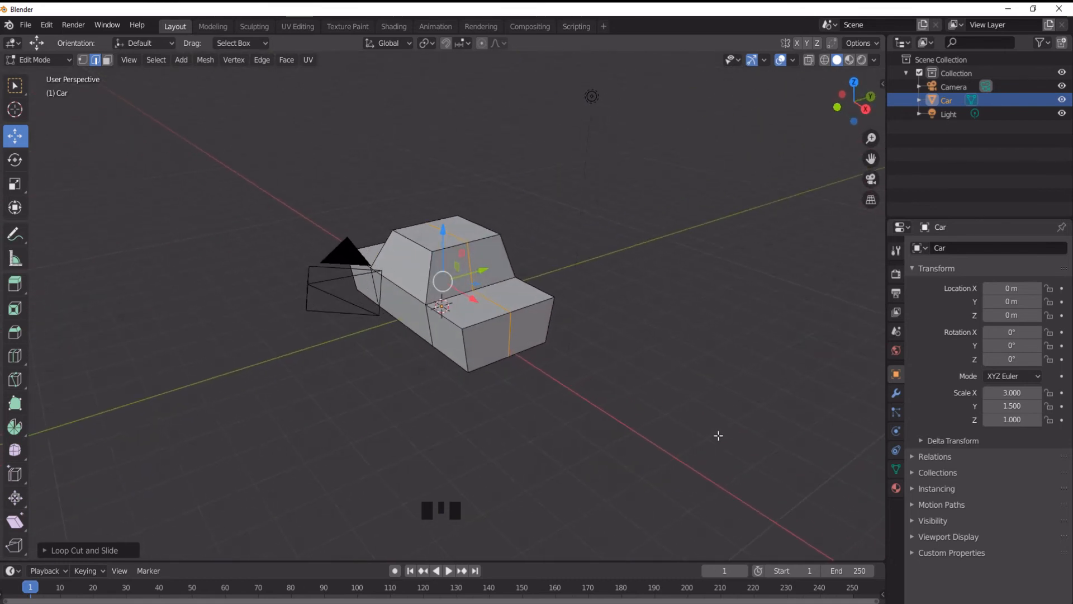
pyautogui.click(510, 328)
pyautogui.moveTo(393, 418); pyautogui.dragTo(547, 405, button='middle')
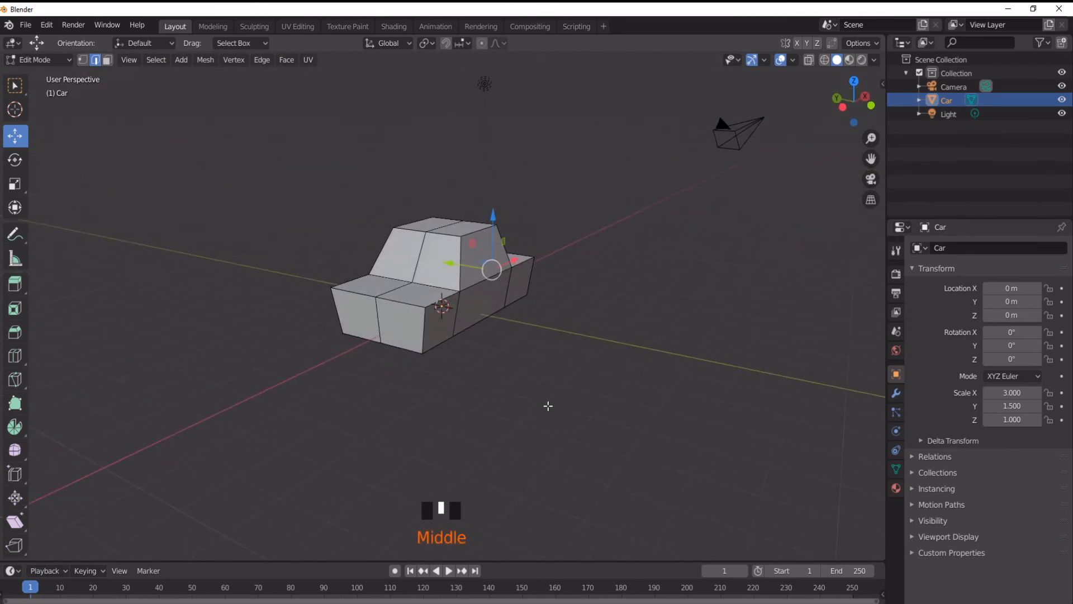
pyautogui.keyDown('shift'); pyautogui.click(378, 319); pyautogui.keyUp('shift')
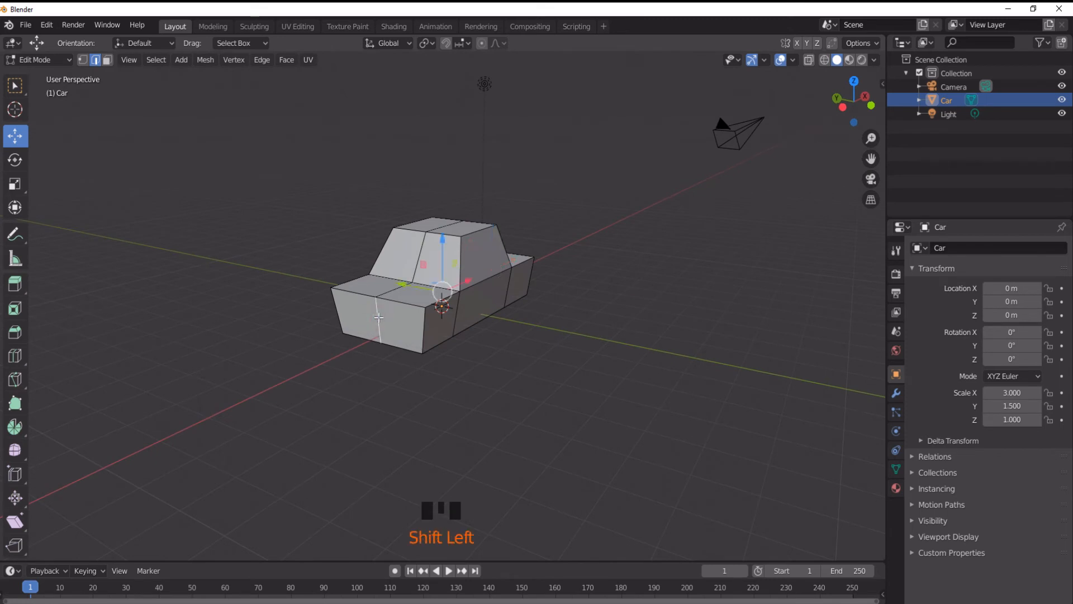
pyautogui.keyDown('shift'); pyautogui.moveTo(480, 367); pyautogui.dragTo(351, 386, button='middle'); pyautogui.keyUp('shift')
pyautogui.press('KP_1')
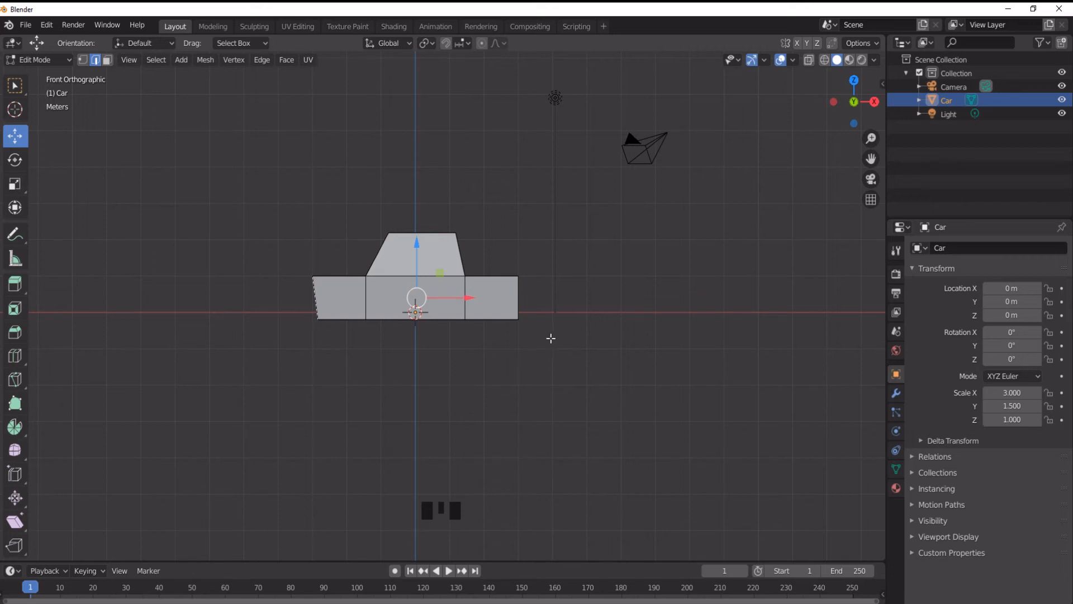
pyautogui.press('s')
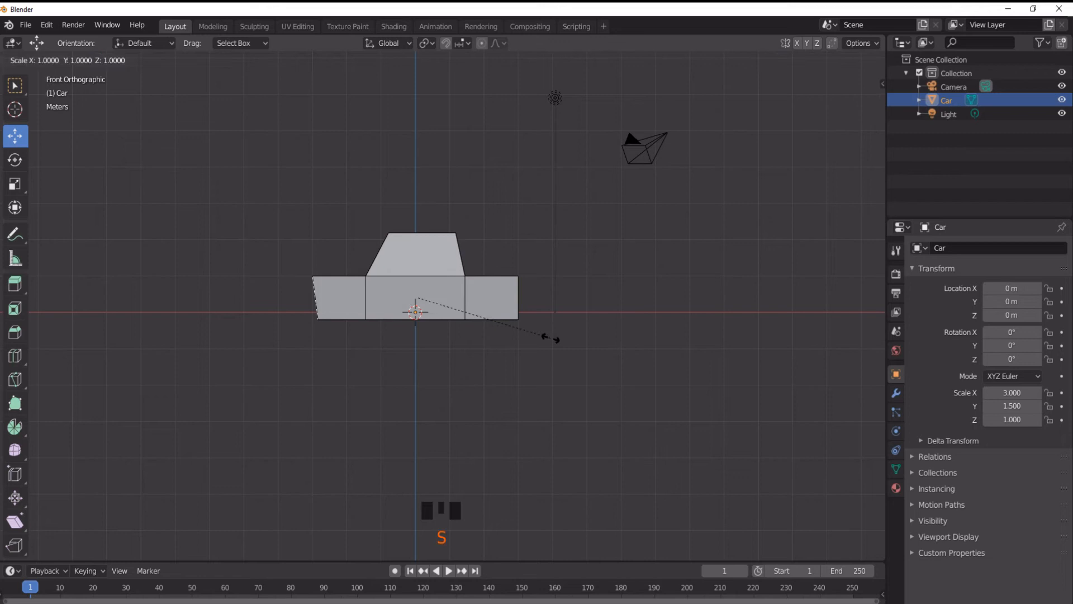
pyautogui.press('x')
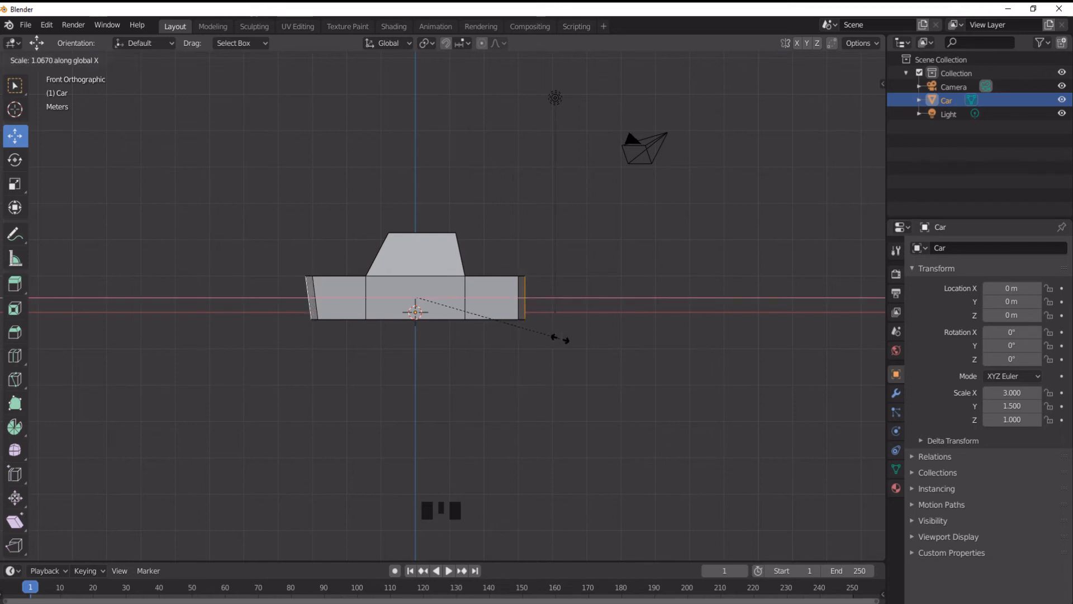
pyautogui.click(559, 339)
# - Select the two end faces at the car's +X end and move them slightly inward along X
pyautogui.moveTo(469, 357); pyautogui.dragTo(748, 397, button='middle')
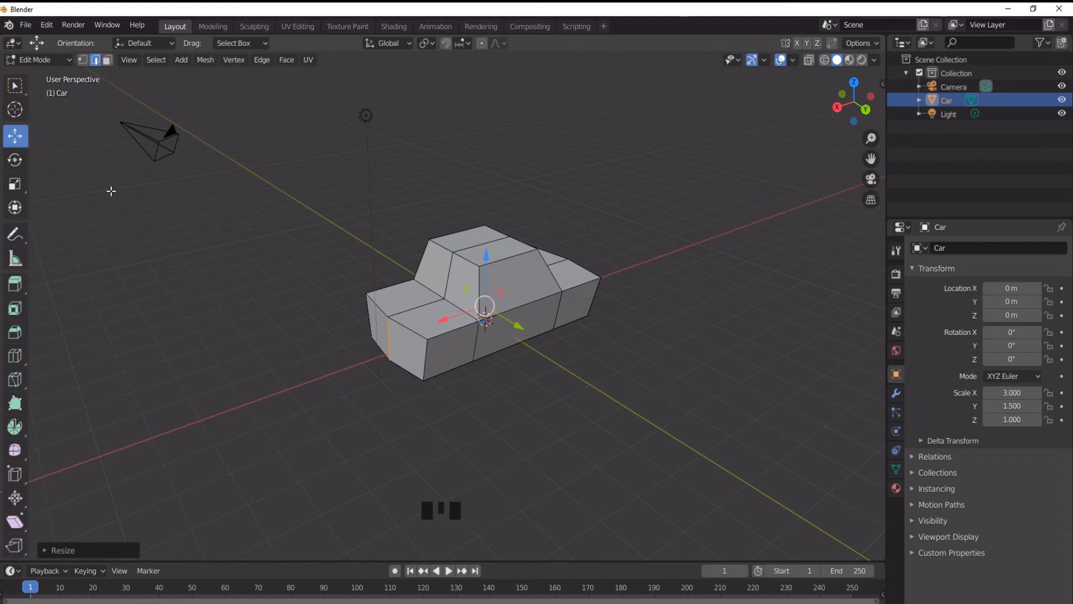
pyautogui.press('3')
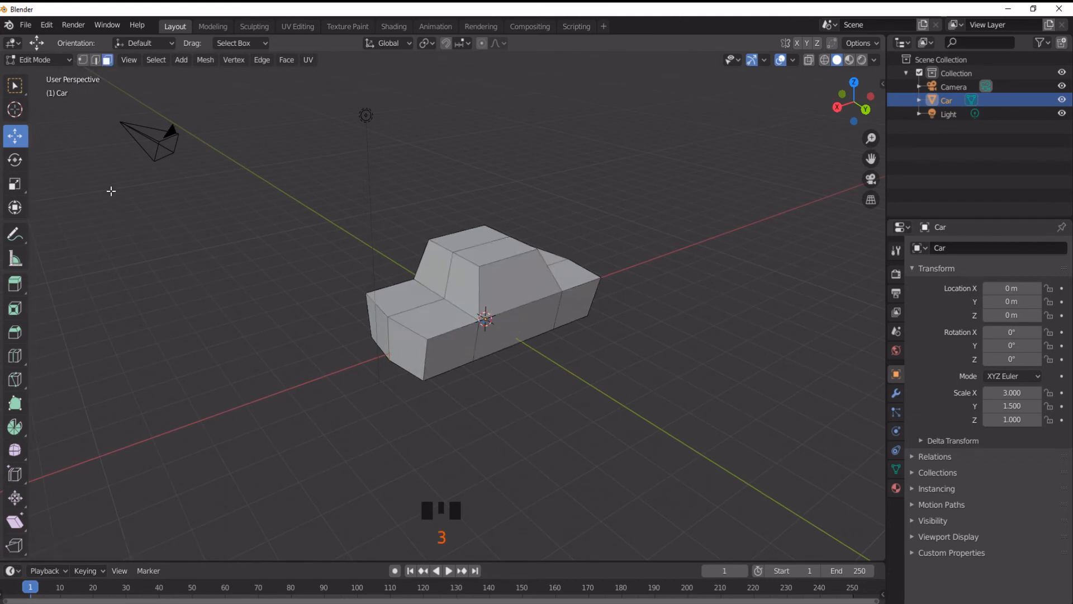
pyautogui.click(375, 318)
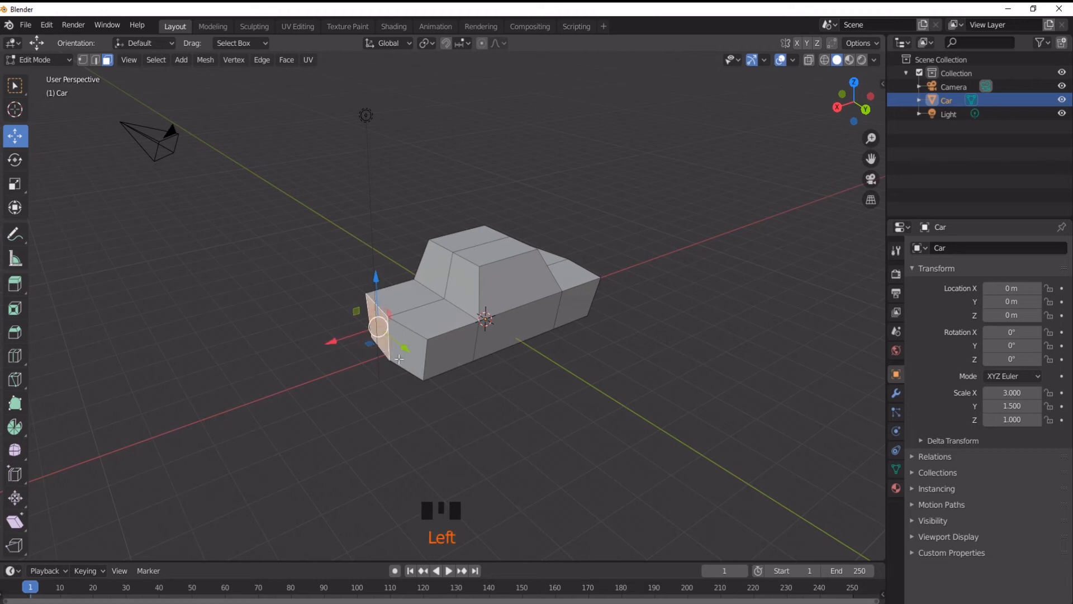
pyautogui.keyDown('shift'); pyautogui.click(418, 358); pyautogui.keyUp('shift')
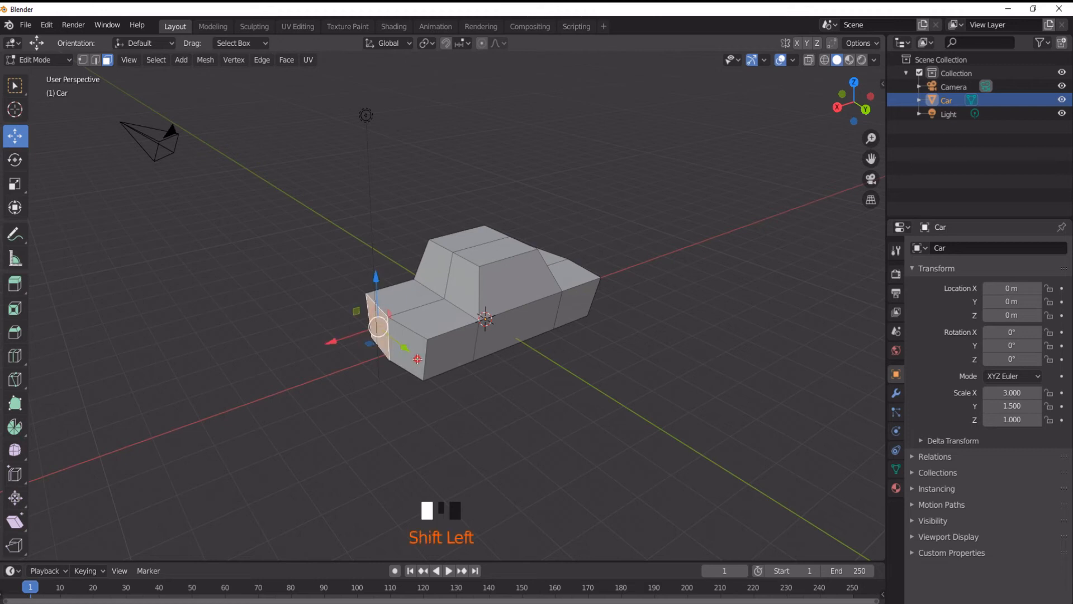
pyautogui.moveTo(417, 359); pyautogui.dragTo(329, 340, button='middle')
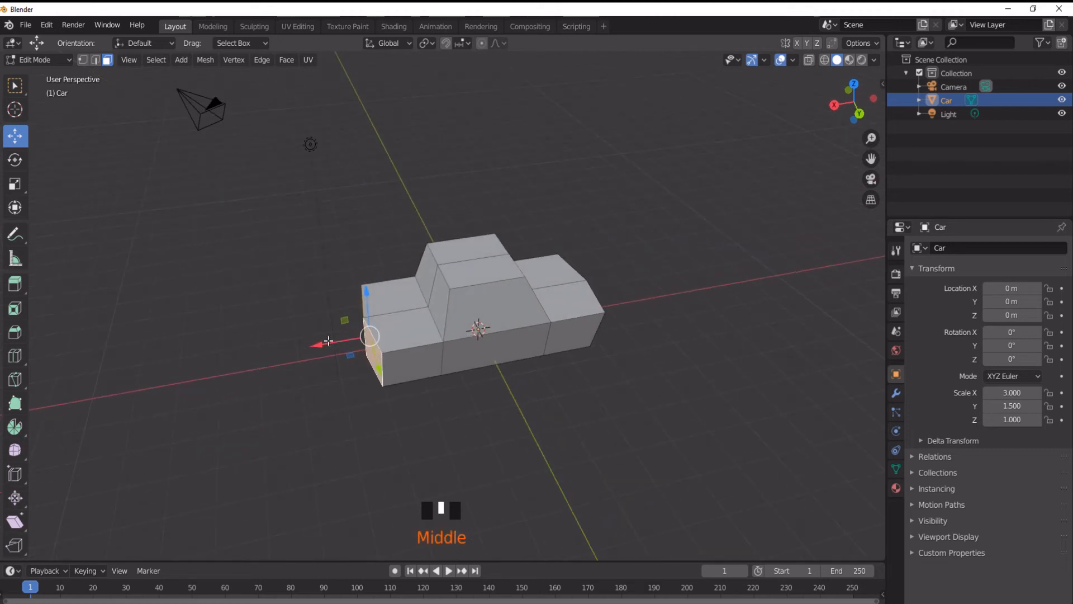
pyautogui.moveTo(319, 345); pyautogui.dragTo(338, 341)
# - Select the two end faces at the car's -X end and move them slightly inward along X
pyautogui.moveTo(392, 418); pyautogui.dragTo(327, 436, button='middle')
pyautogui.click(467, 404)
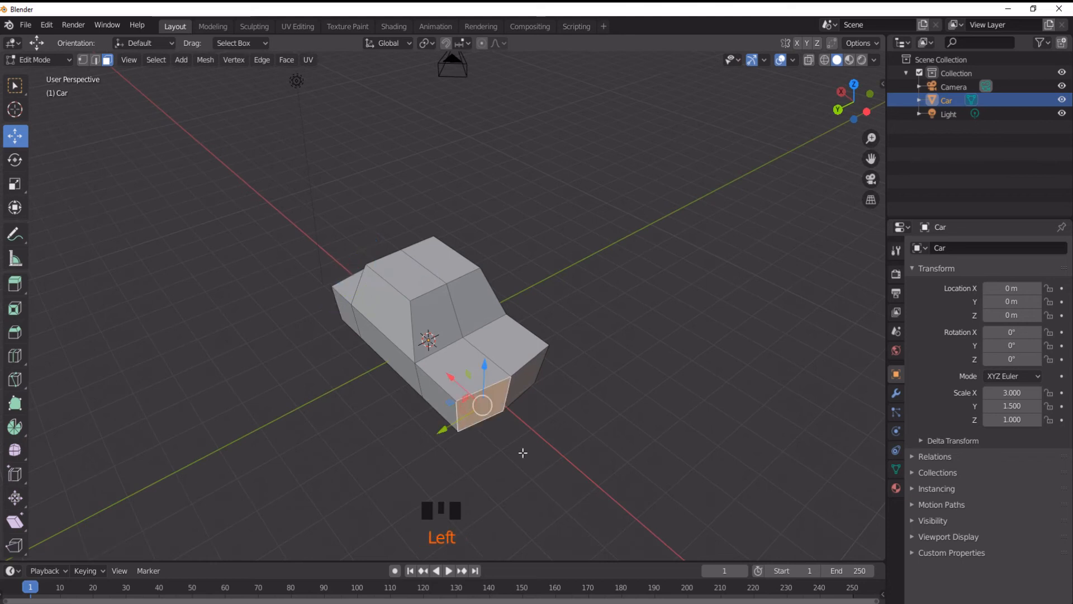
pyautogui.keyDown('shift'); pyautogui.click(524, 383); pyautogui.keyUp('shift')
pyautogui.moveTo(470, 363); pyautogui.dragTo(459, 359)
# - Select the lengthwise centre edges on the roof, hood and trunk, and raise them slightly along Z
pyautogui.moveTo(328, 421)
pyautogui.mouseDown(button='middle')
pyautogui.moveTo(347, 425)
pyautogui.moveTo(421, 391)
pyautogui.moveTo(470, 419)
pyautogui.moveTo(341, 423)
pyautogui.mouseUp(button='middle')
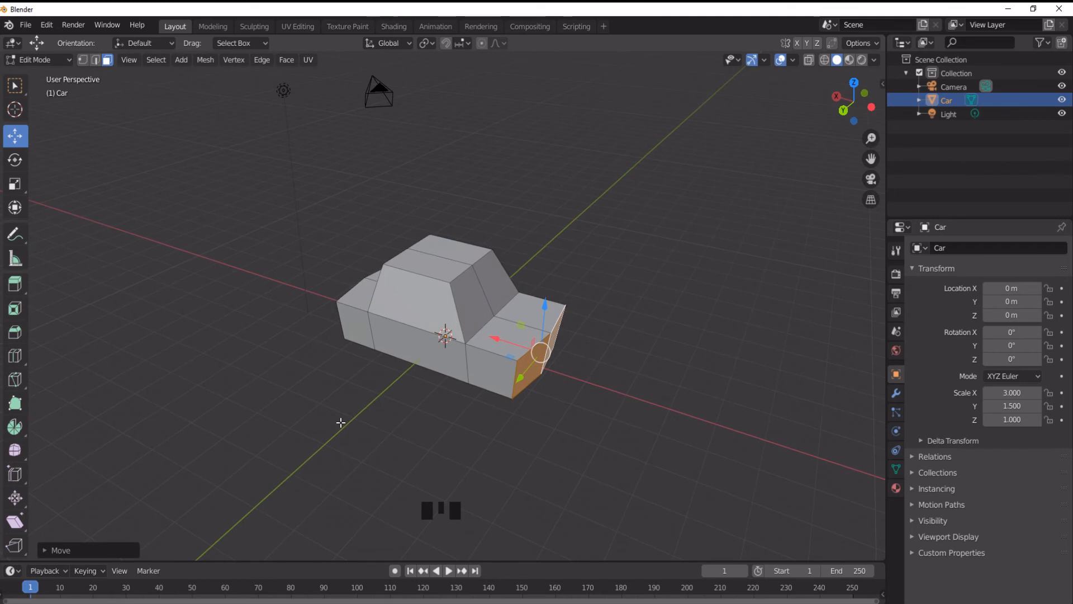
pyautogui.click(96, 60)
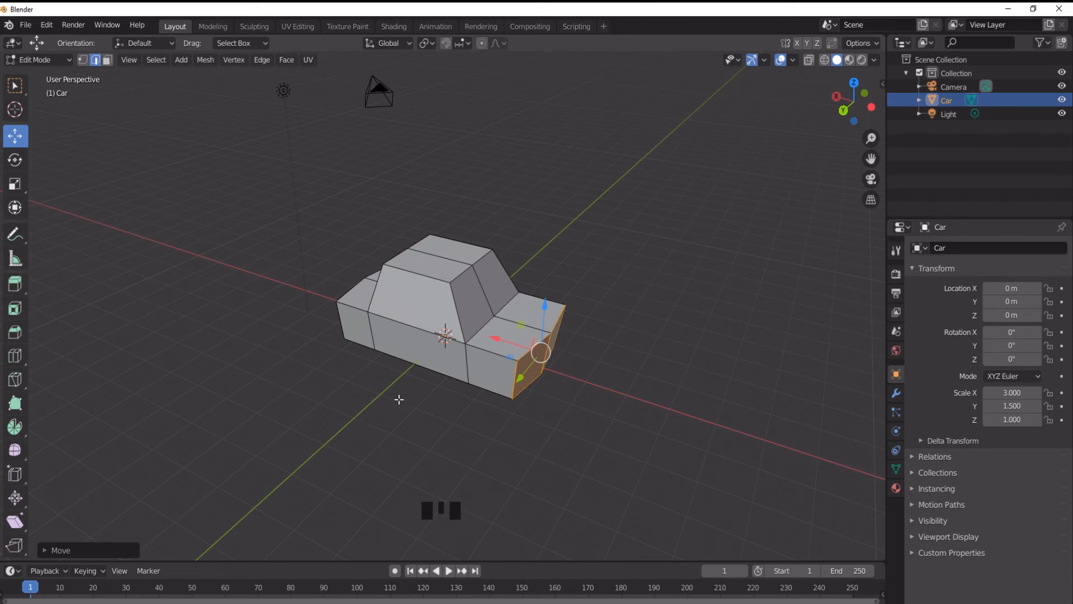
pyautogui.click(509, 320)
pyautogui.moveTo(506, 321)
pyautogui.mouseDown(button='middle')
pyautogui.moveTo(493, 422)
pyautogui.moveTo(495, 305)
pyautogui.mouseUp(button='middle')
pyautogui.keyDown('shift'); pyautogui.click(476, 260); pyautogui.keyUp('shift')
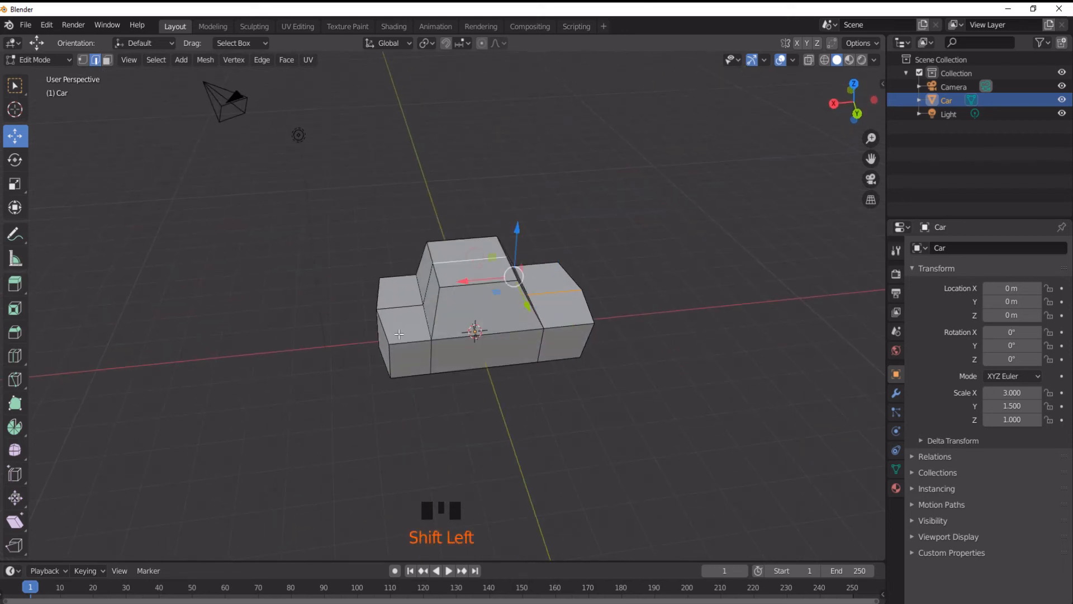
pyautogui.keyDown('shift'); pyautogui.click(404, 304); pyautogui.keyUp('shift')
pyautogui.moveTo(563, 455)
pyautogui.mouseDown(button='middle')
pyautogui.moveTo(494, 445)
pyautogui.moveTo(546, 445)
pyautogui.mouseUp(button='middle')
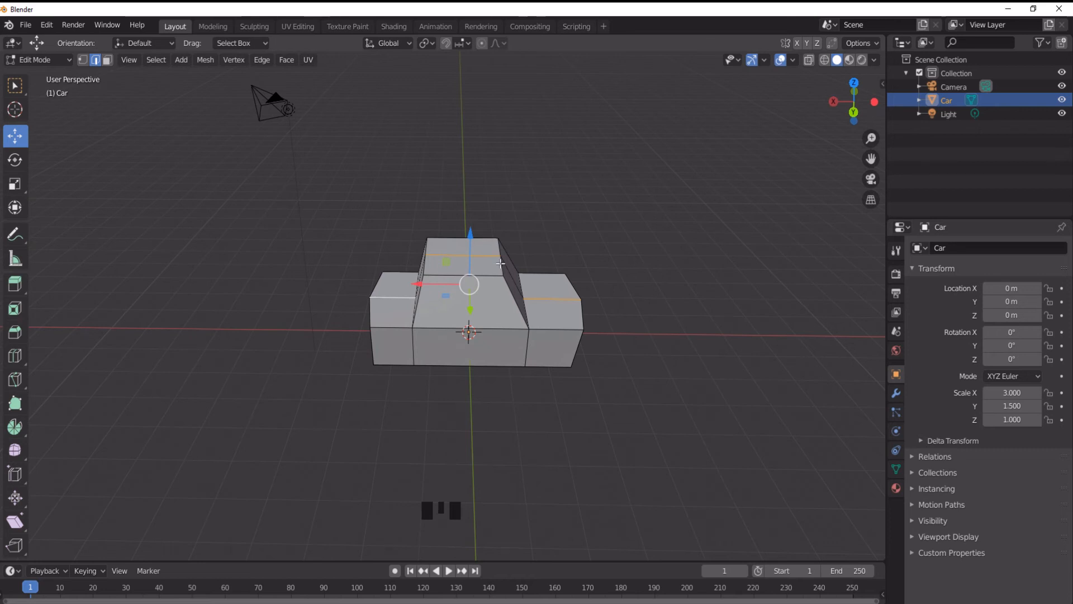
pyautogui.moveTo(470, 235); pyautogui.dragTo(471, 230)
pyautogui.moveTo(471, 230); pyautogui.dragTo(577, 338, button='middle')
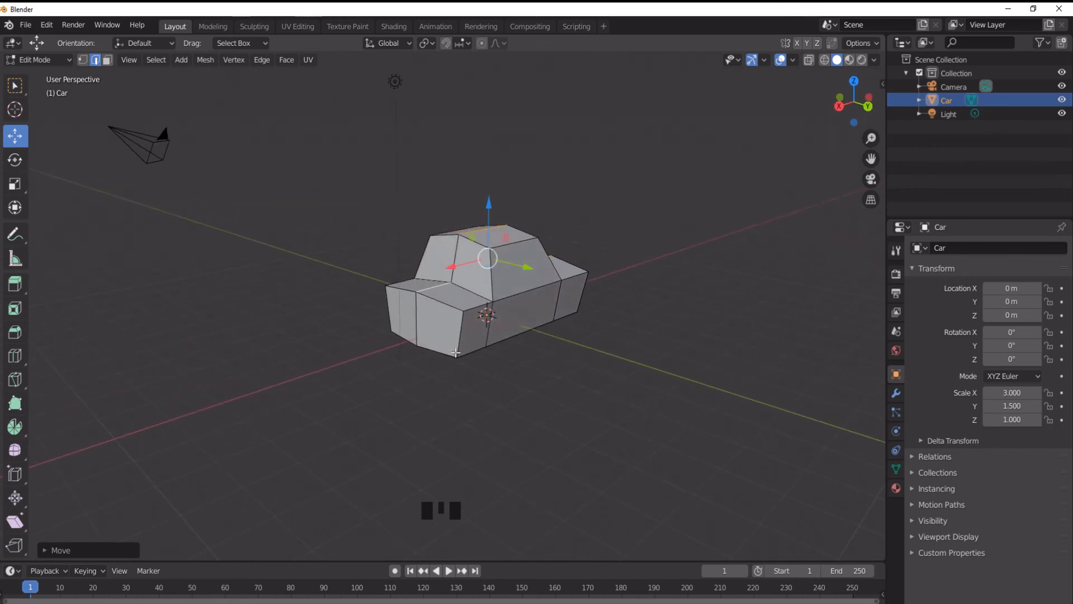
# - Select the two bottom edges of the car's +X end and move them slightly inward along X
pyautogui.click(435, 351)
pyautogui.keyDown('shift'); pyautogui.click(412, 349); pyautogui.keyUp('shift')
pyautogui.moveTo(413, 404); pyautogui.dragTo(326, 334, button='middle')
pyautogui.moveTo(321, 328); pyautogui.dragTo(329, 327)
pyautogui.moveTo(481, 438); pyautogui.dragTo(272, 430, button='middle')
pyautogui.scroll(3, 453, 389)
pyautogui.scroll(-2, 464, 387)
pyautogui.moveTo(473, 386); pyautogui.dragTo(275, 383, button='middle')
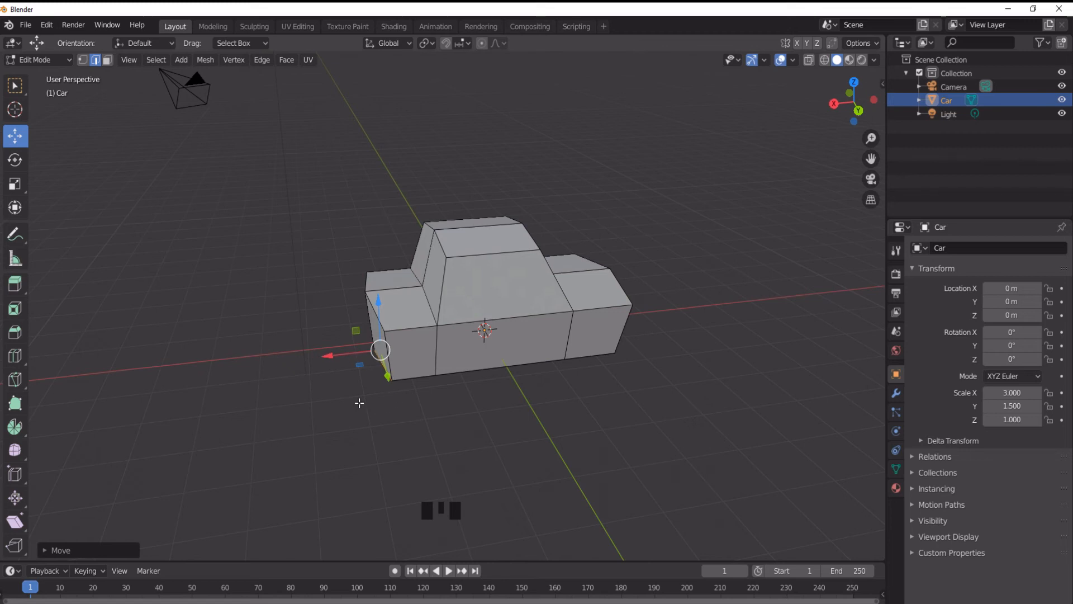
# - Duplicate the two bottom edges of the +X end in place and extrude the copy about 0.19 m outward along X
pyautogui.press('KP_Decimal')
pyautogui.moveTo(378, 402); pyautogui.dragTo(461, 381, button='middle')
pyautogui.scroll(-1, 422, 400)
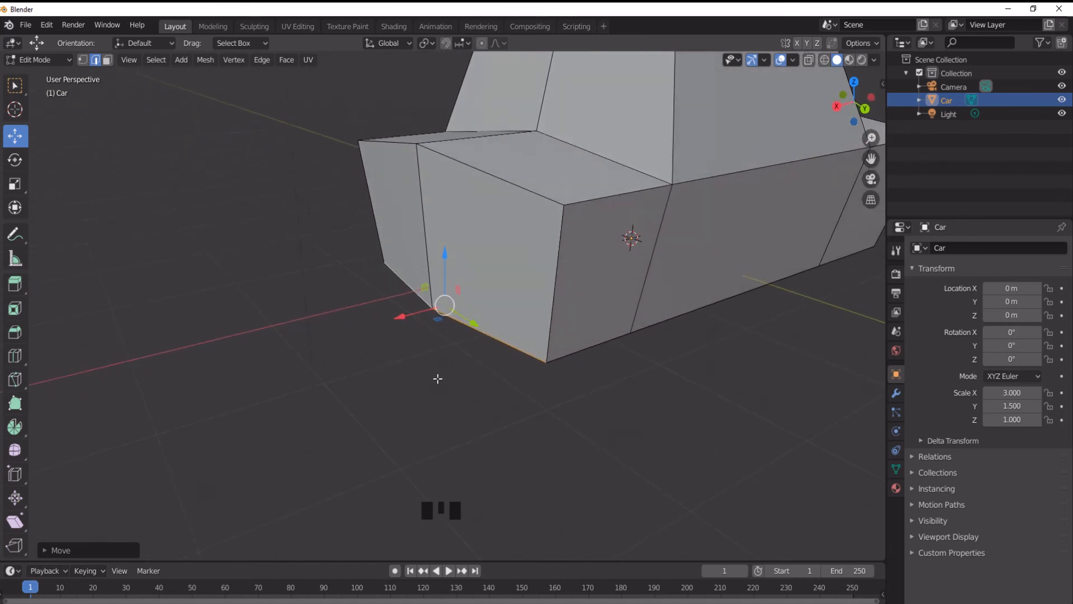
pyautogui.moveTo(438, 378); pyautogui.dragTo(425, 380, button='middle')
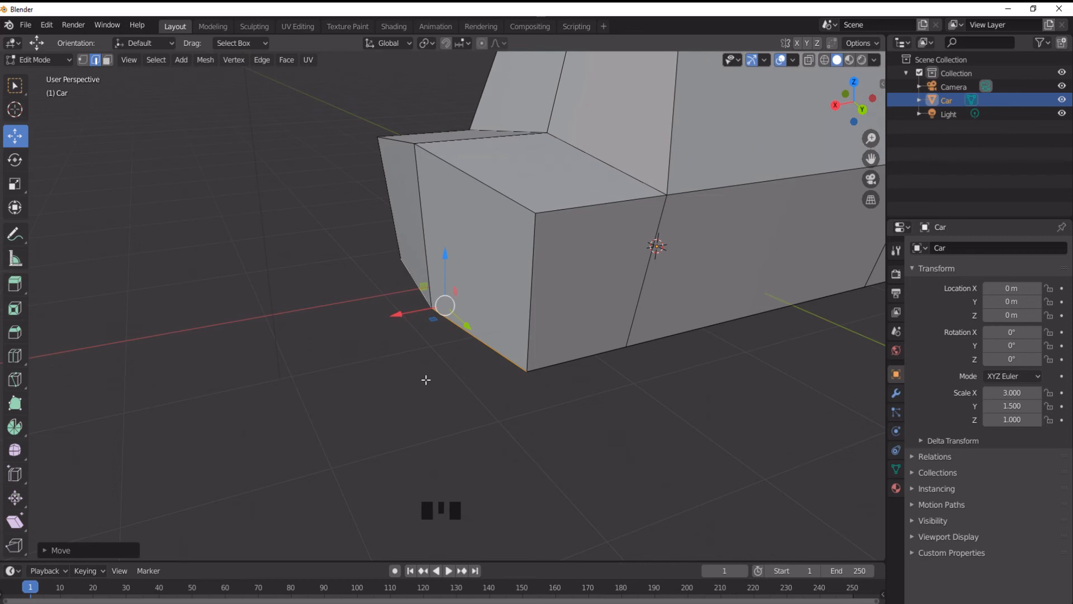
pyautogui.hotkey('shift', 'd')
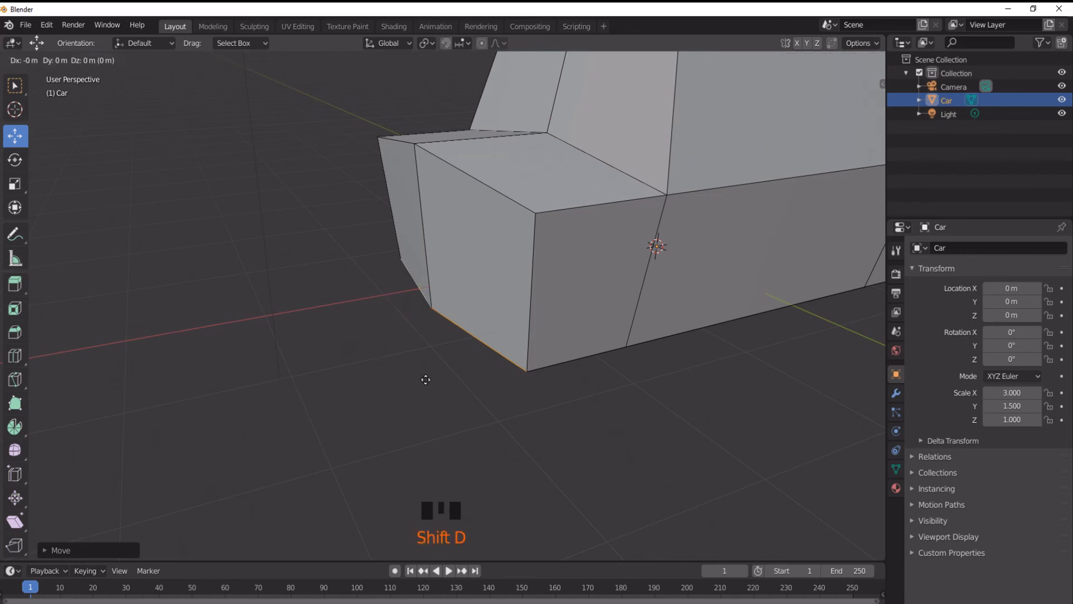
pyautogui.click(426, 379)
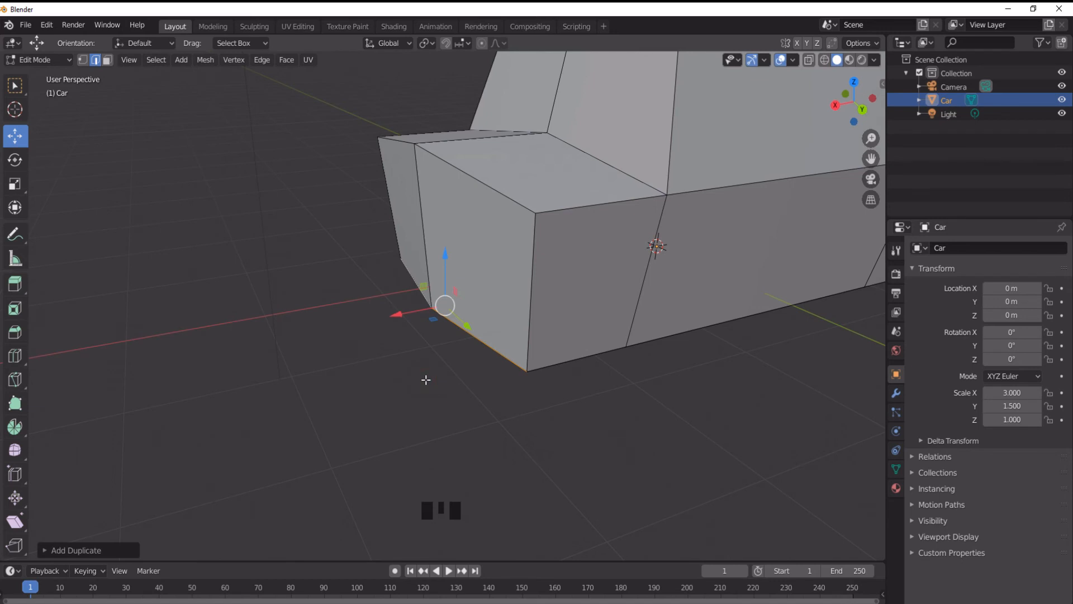
pyautogui.press('e')
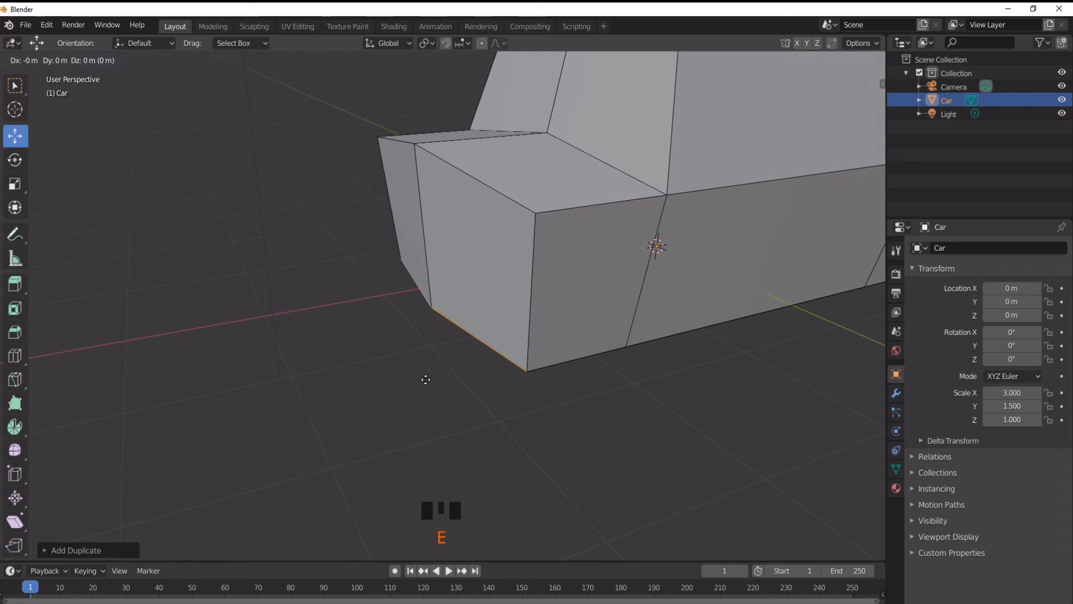
pyautogui.press('x')
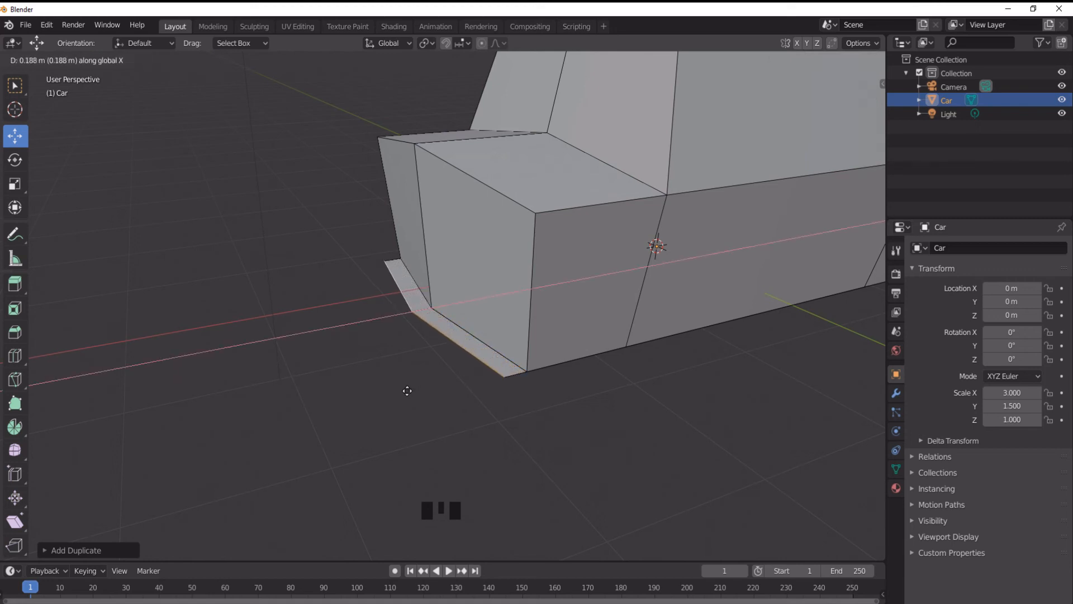
pyautogui.click(406, 392)
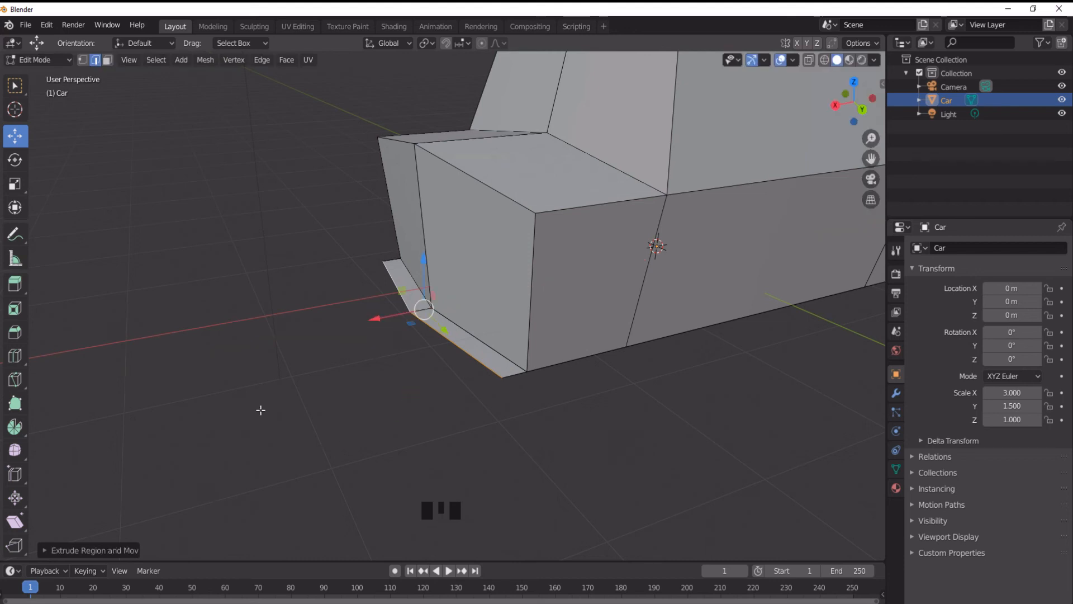
# - Select both faces of the new bumper strip and extrude them upward about 0.13 m along their normal
pyautogui.click(107, 60)
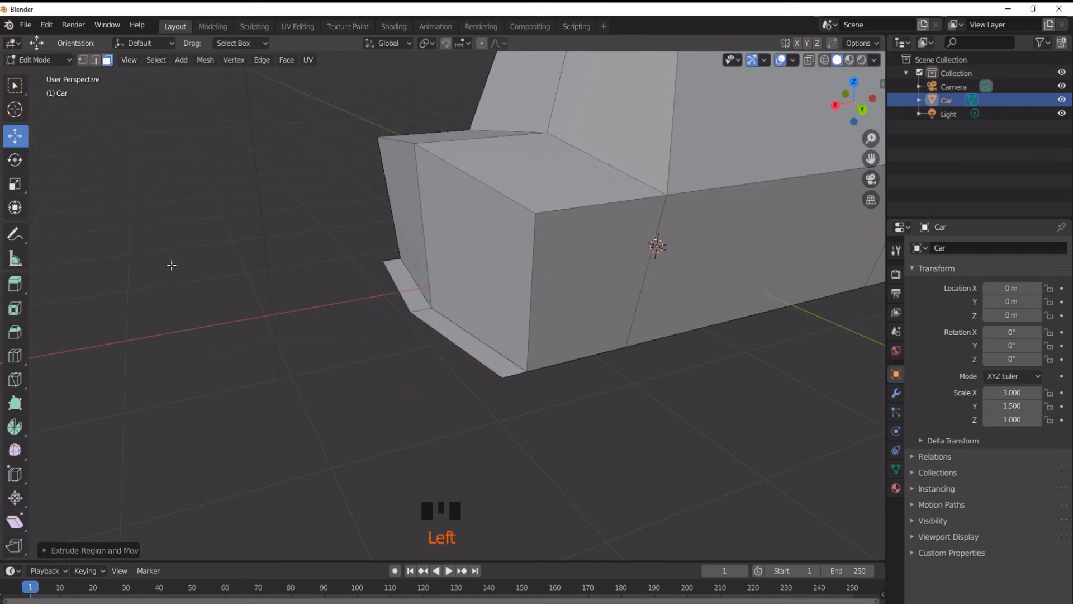
pyautogui.press('3')
pyautogui.click(405, 286)
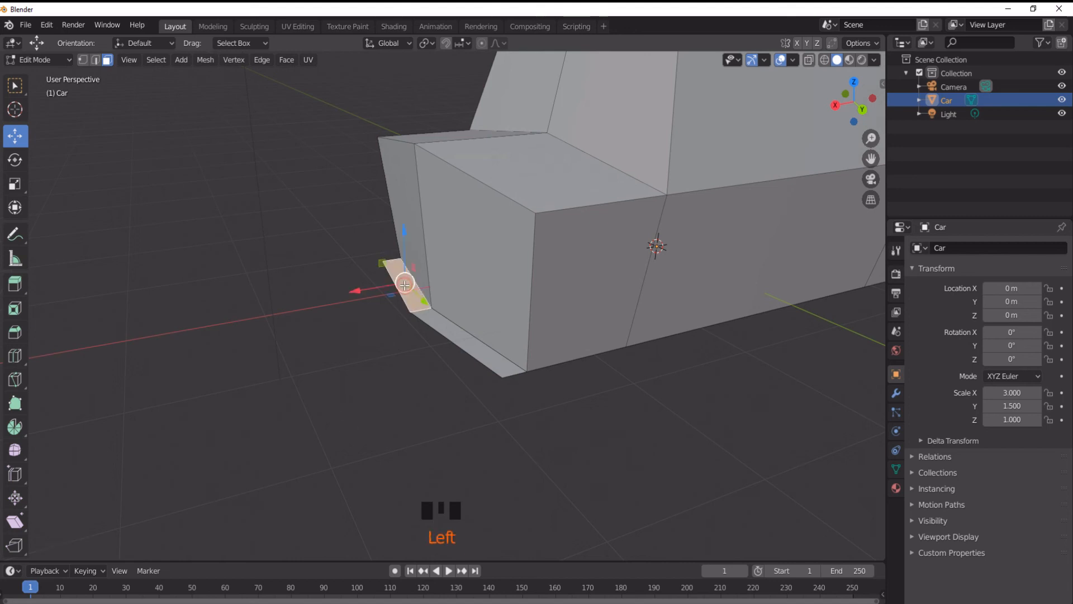
pyautogui.keyDown('shift'); pyautogui.click(473, 350); pyautogui.keyUp('shift')
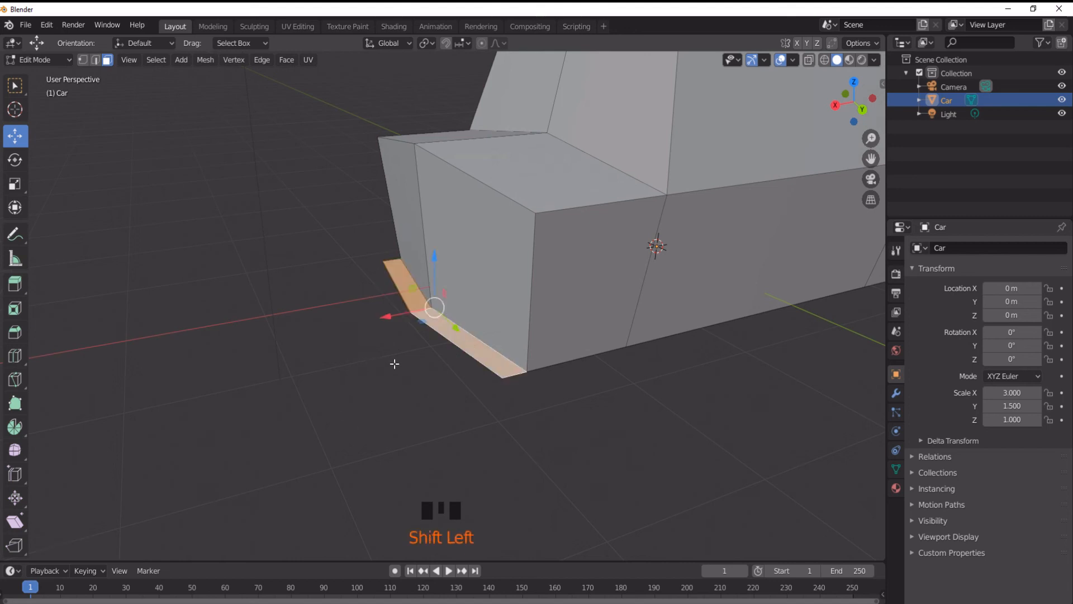
pyautogui.press('e')
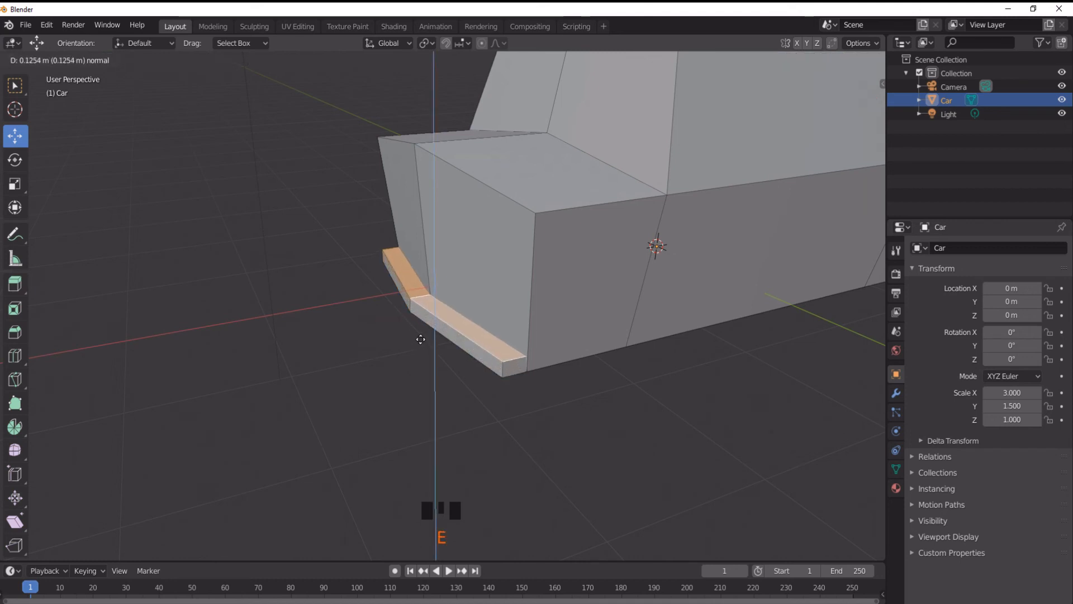
pyautogui.click(420, 339)
# - Select the small end faces on both sides of the bumper and scale them slightly outward along Y
pyautogui.moveTo(421, 338); pyautogui.dragTo(532, 365, button='middle')
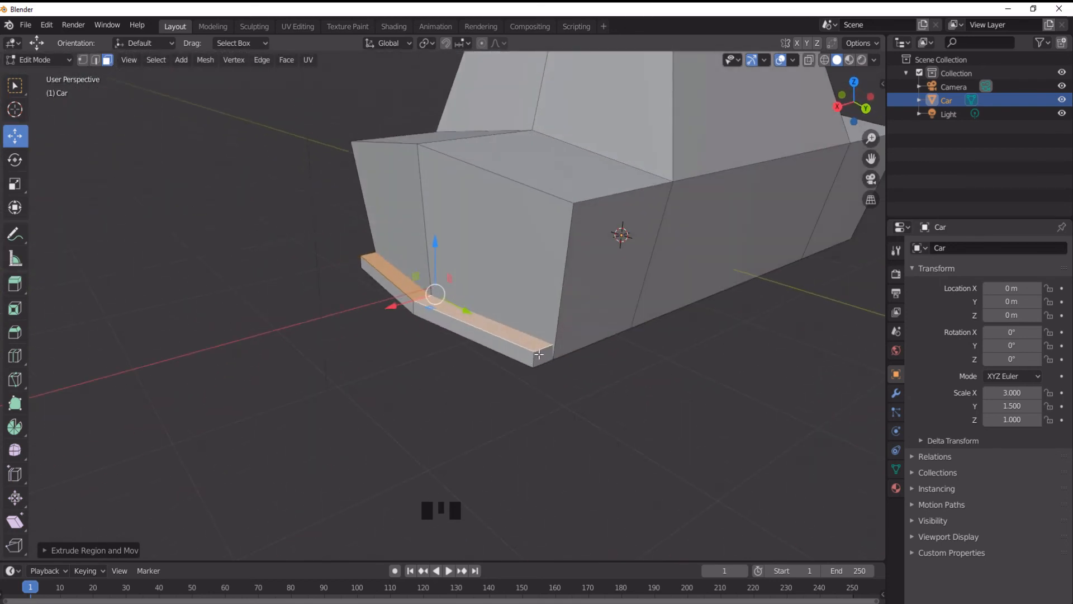
pyautogui.click(539, 355)
pyautogui.moveTo(479, 390); pyautogui.dragTo(398, 364, button='middle')
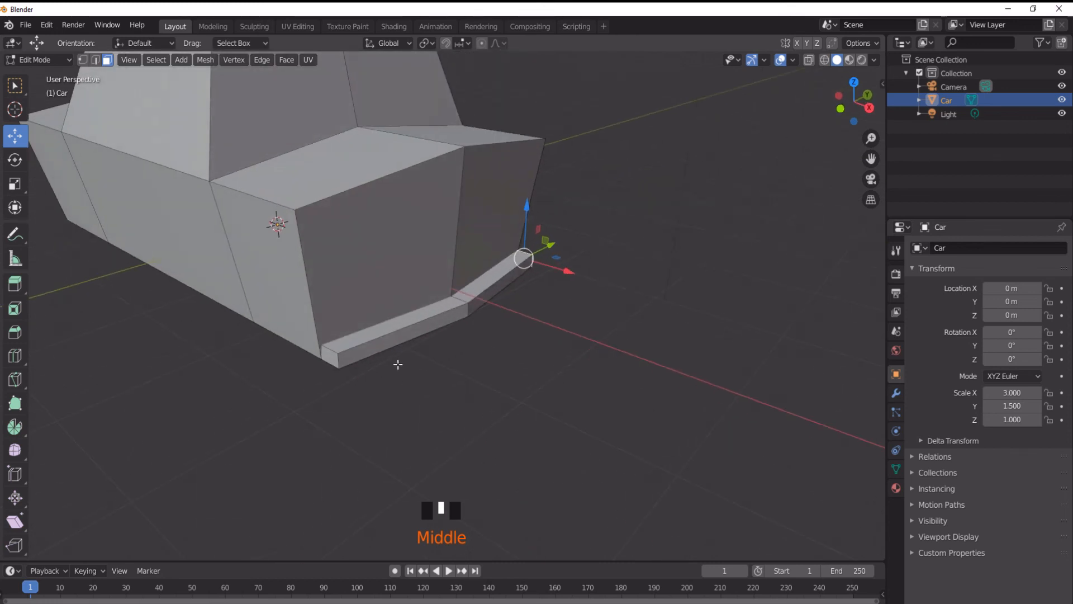
pyautogui.keyDown('shift'); pyautogui.click(331, 355); pyautogui.keyUp('shift')
pyautogui.moveTo(454, 398); pyautogui.dragTo(386, 400, button='middle')
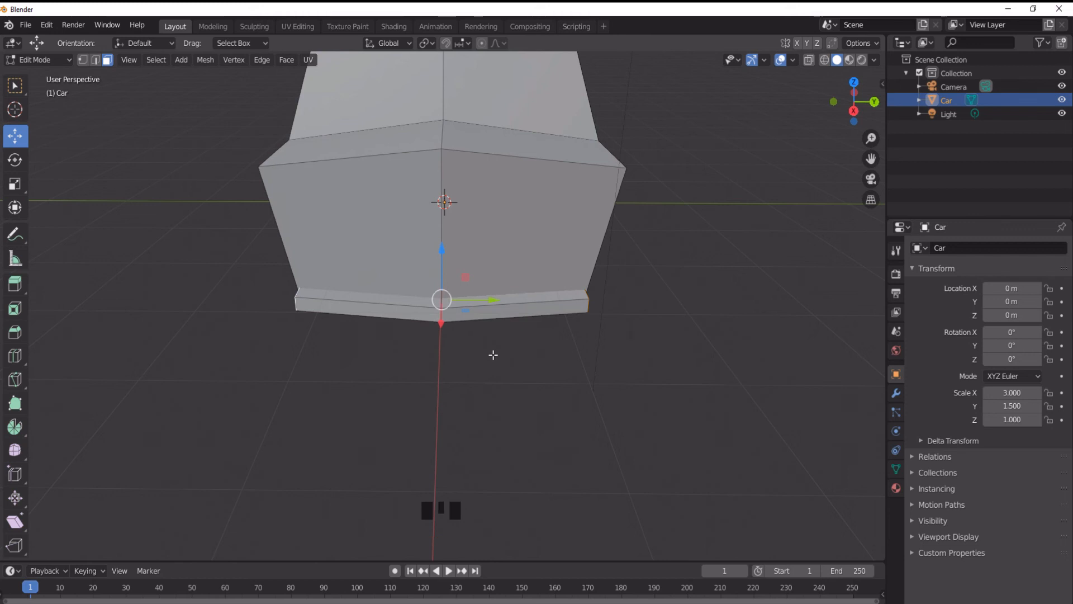
pyautogui.press('s')
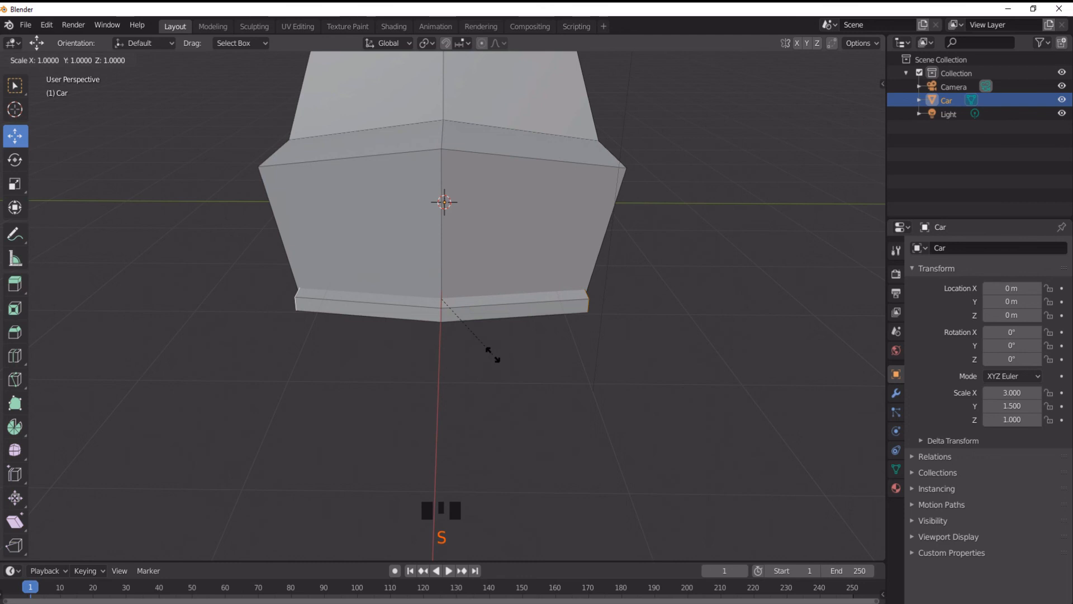
pyautogui.press('y')
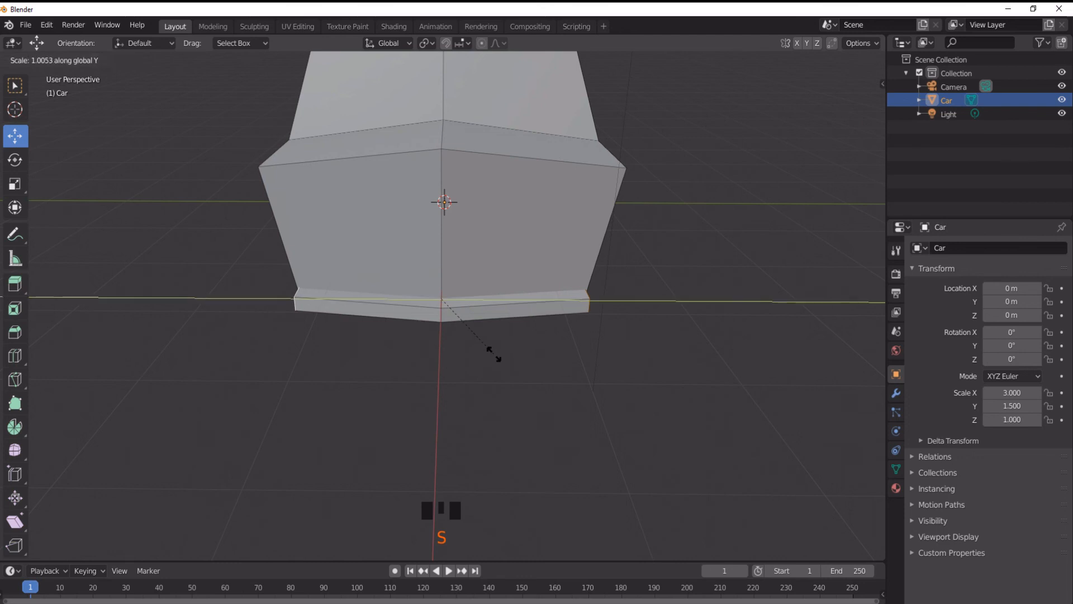
pyautogui.click(497, 354)
# - Frame the cabin's side face and examine the overall shape of the car with its bumper
pyautogui.moveTo(406, 367); pyautogui.dragTo(519, 331, button='middle')
pyautogui.scroll(-5, 381, 368)
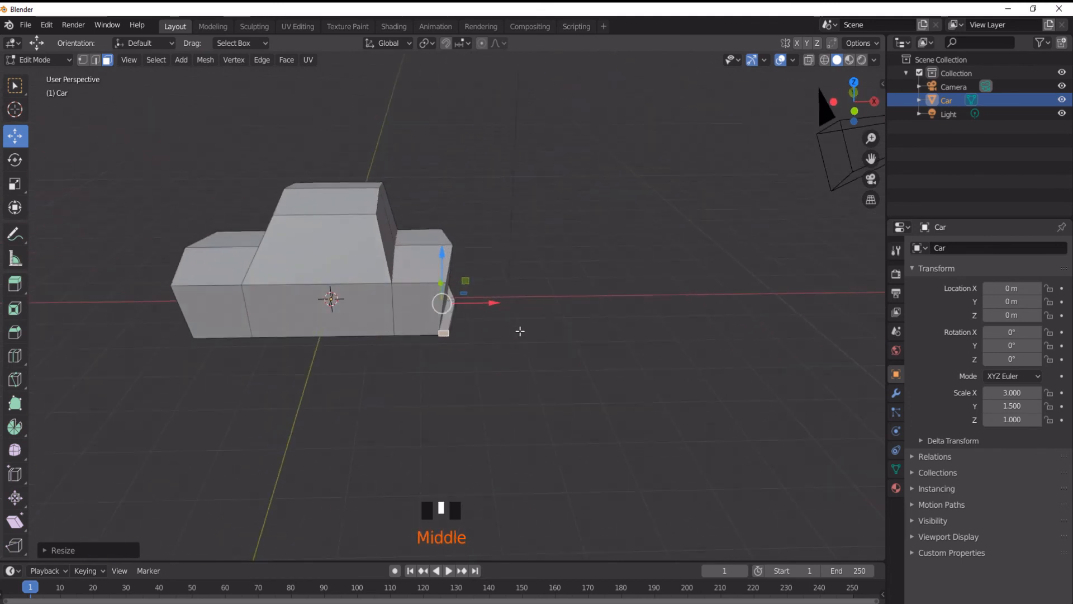
pyautogui.click(320, 279)
pyautogui.press('KP_Decimal')
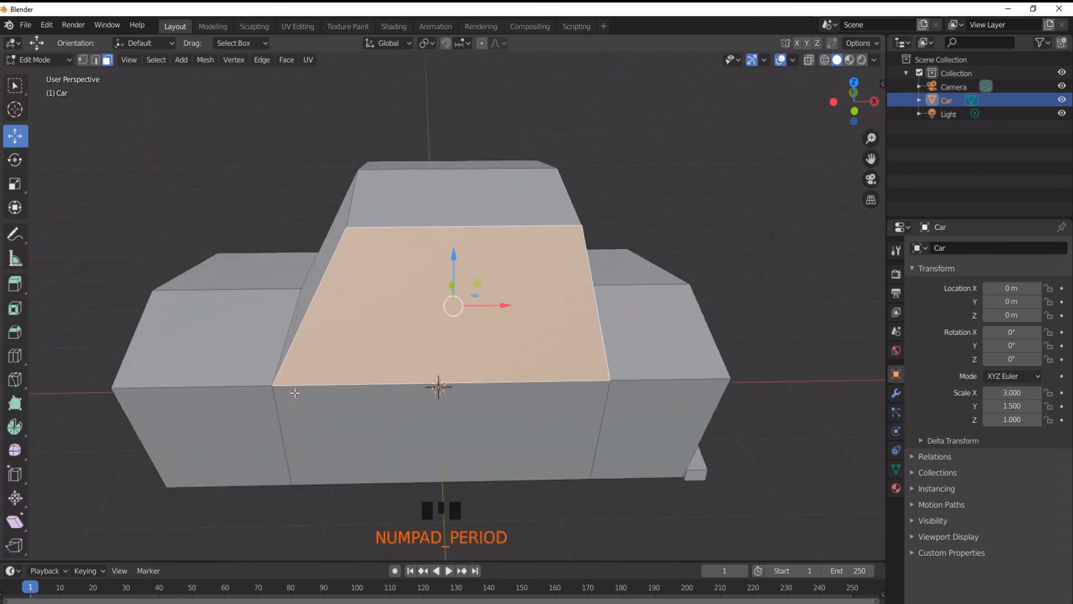
pyautogui.scroll(-3, 323, 409)
pyautogui.moveTo(323, 409)
pyautogui.mouseDown(button='middle')
pyautogui.moveTo(391, 413)
pyautogui.moveTo(302, 408)
pyautogui.moveTo(363, 405)
pyautogui.moveTo(407, 370)
pyautogui.moveTo(376, 384)
pyautogui.moveTo(384, 408)
pyautogui.moveTo(695, 405)
pyautogui.moveTo(326, 409)
pyautogui.mouseUp(button='middle')
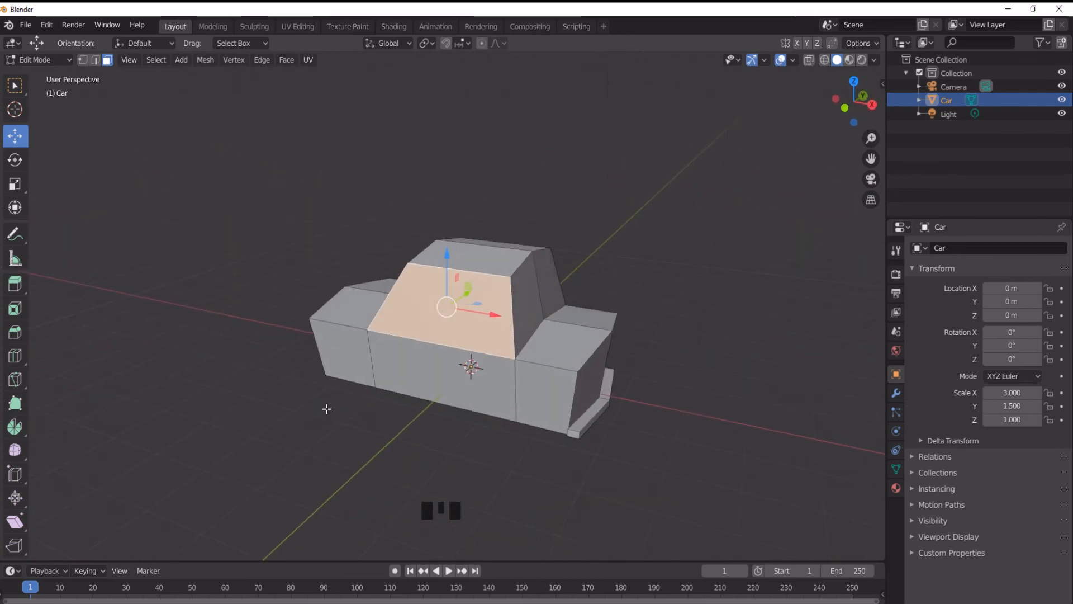
pyautogui.scroll(2, 326, 409)
pyautogui.scroll(-2, 325, 410)
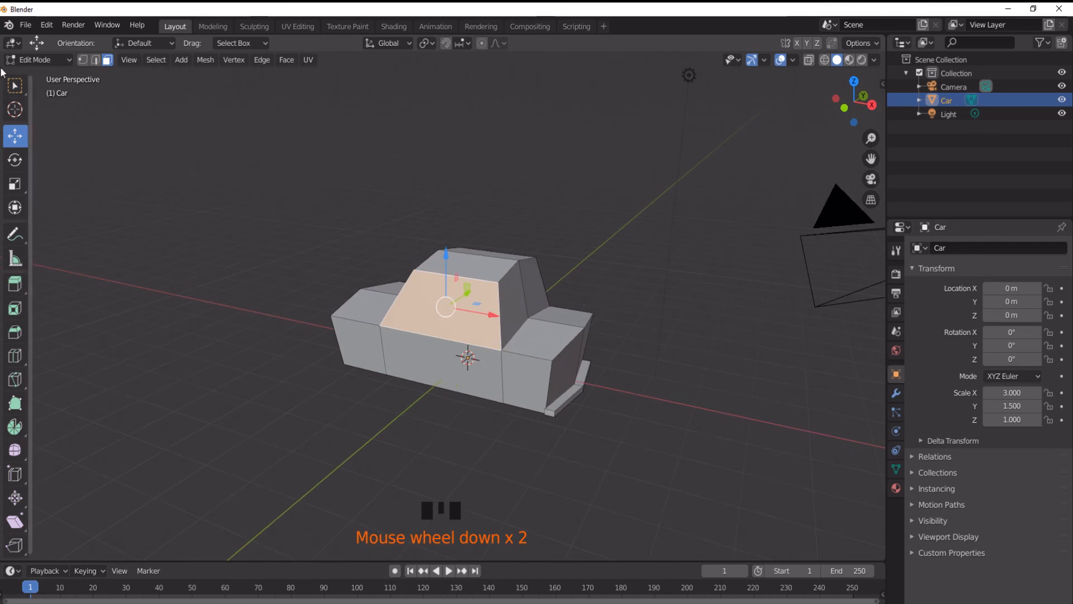
# - Return to Object Mode, start saving under a new name, and create and open a Desktop folder named Car_Tutorial-Parts
pyautogui.click(38, 59)
pyautogui.click(43, 78)
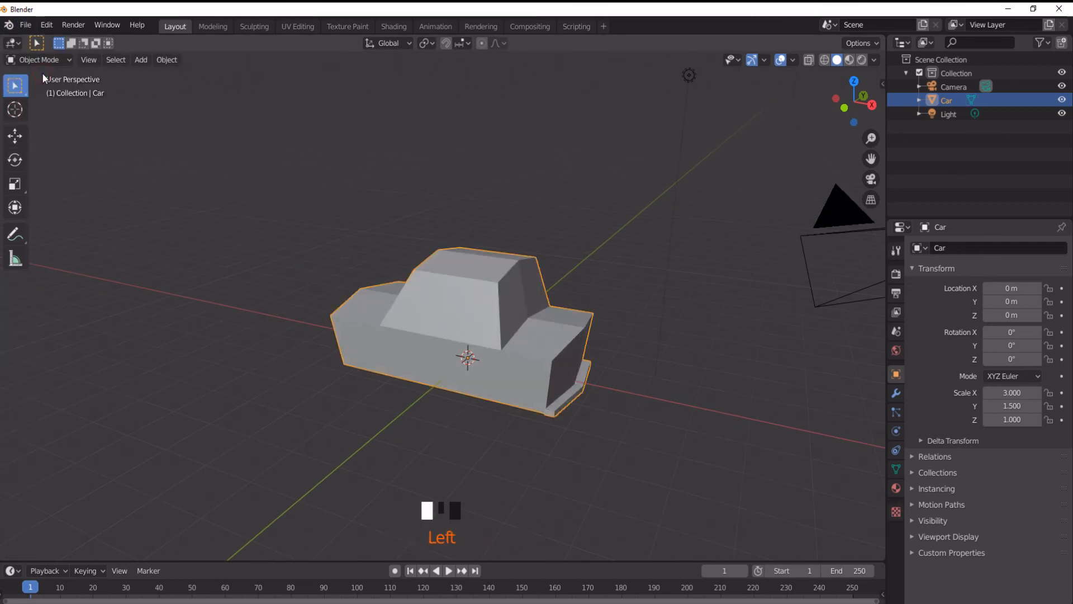
pyautogui.click(26, 26)
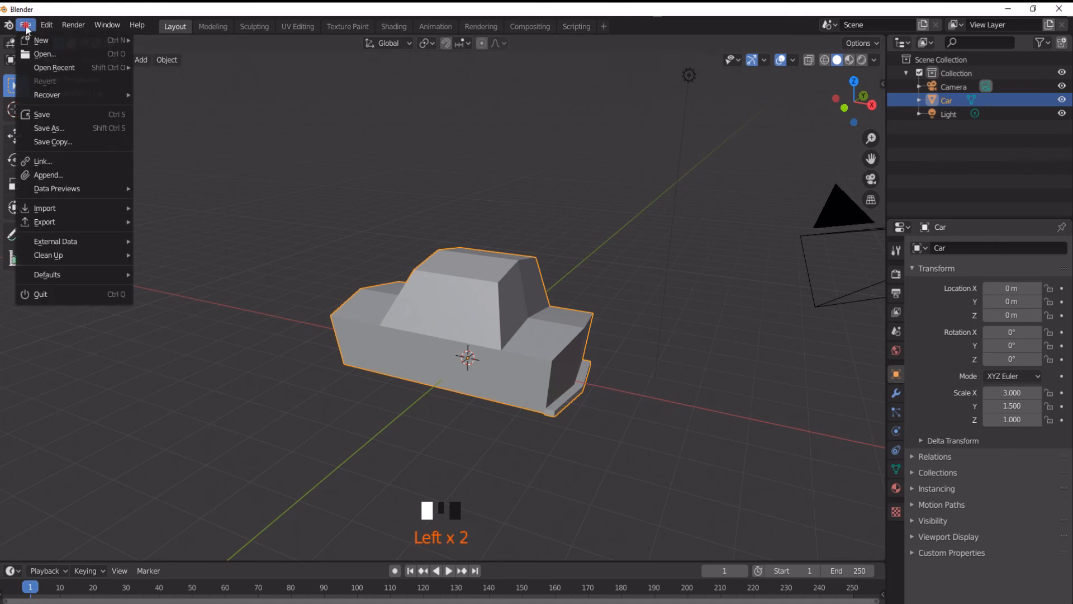
pyautogui.click(75, 129)
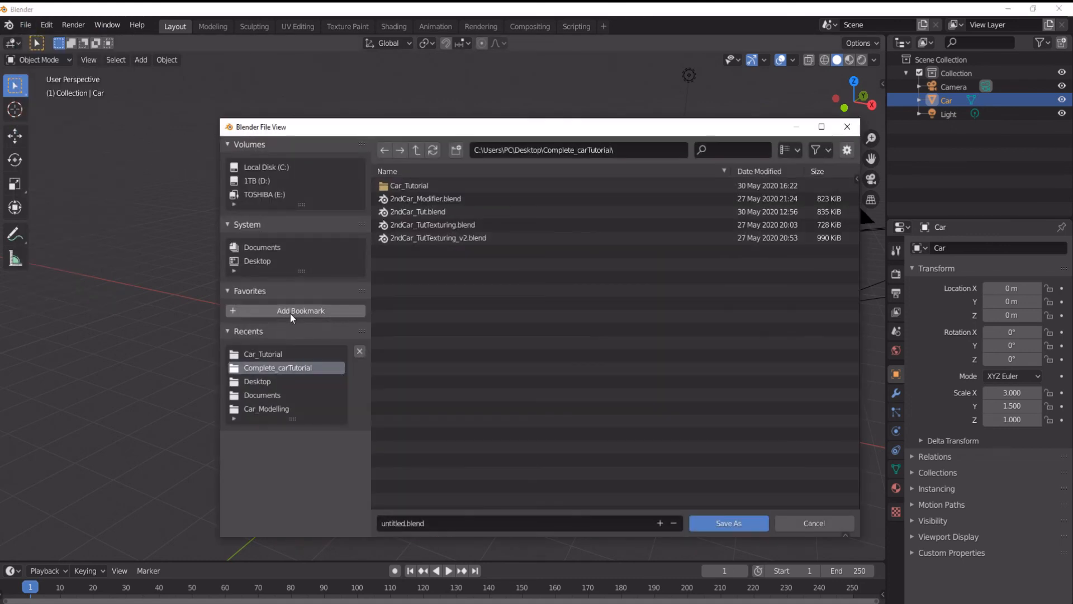
pyautogui.click(266, 262)
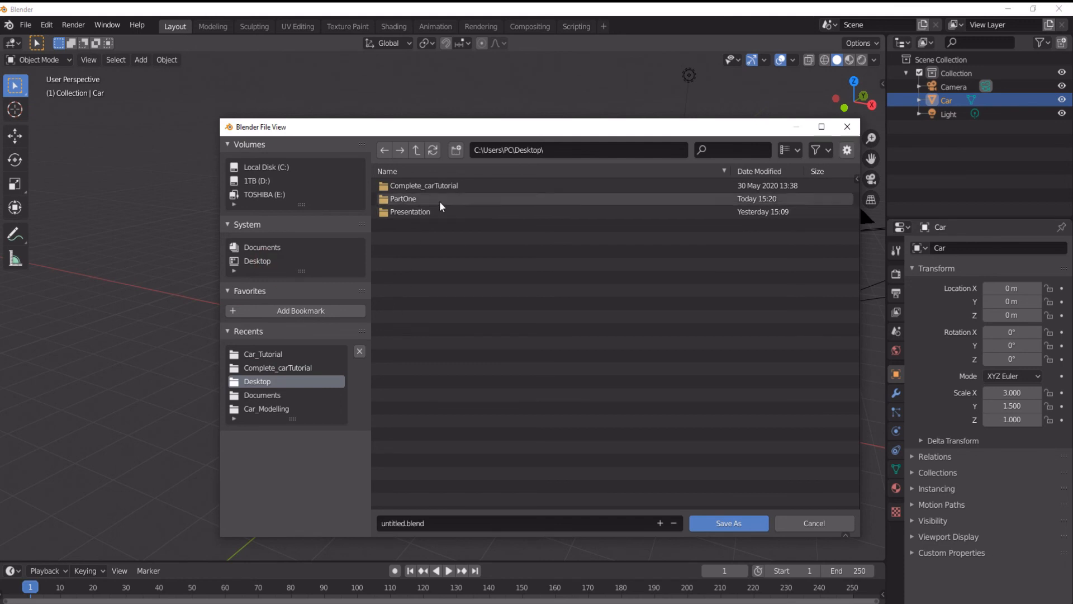
pyautogui.click(458, 150)
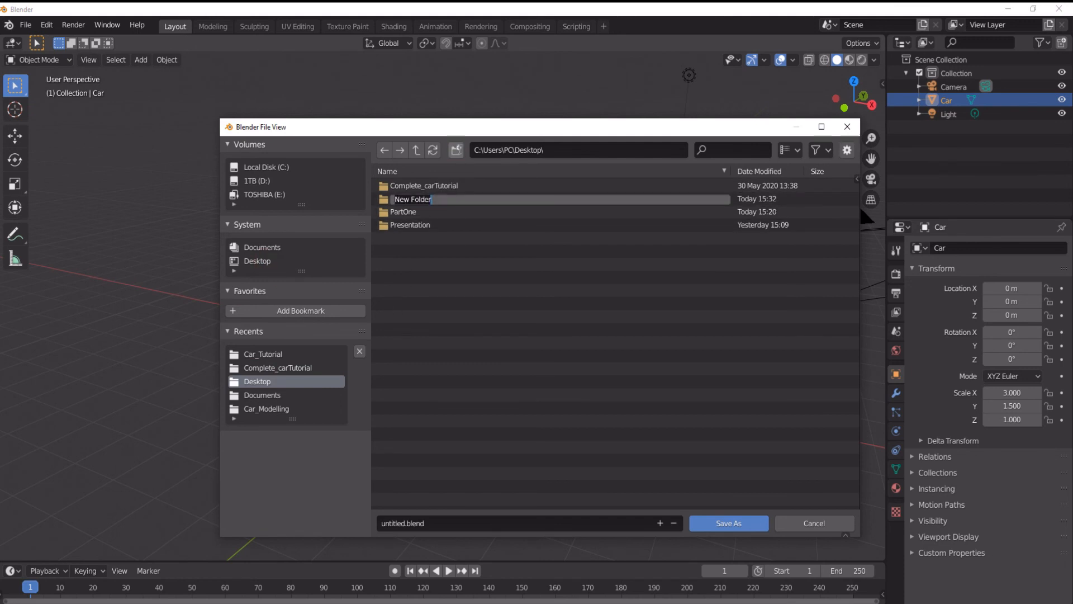
pyautogui.write('Car_Tut')
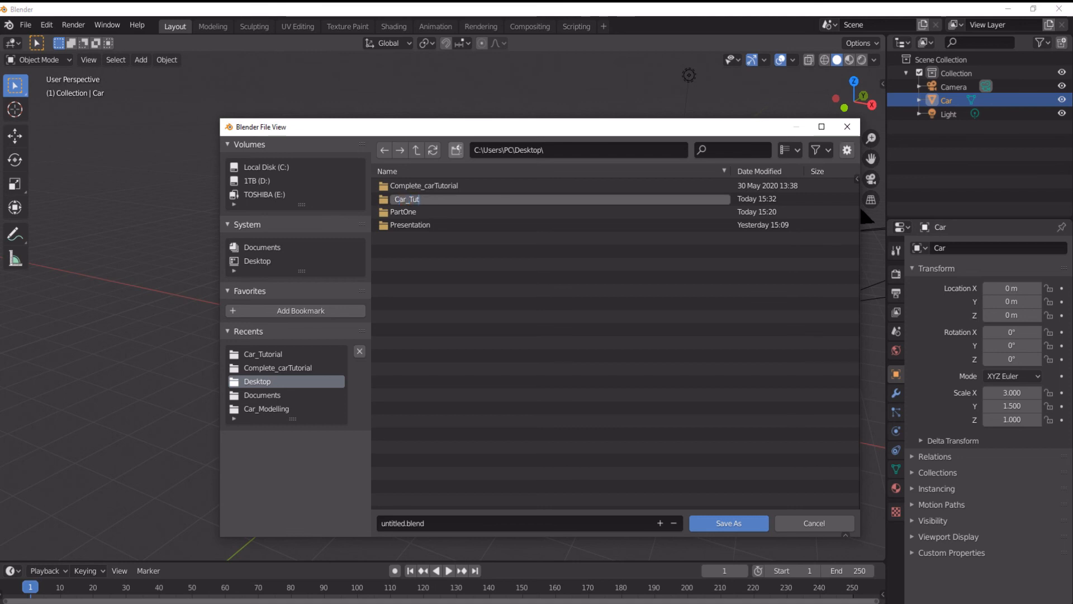
pyautogui.write('orial-Parts')
pyautogui.press('Return')
pyautogui.doubleClick(436, 188)
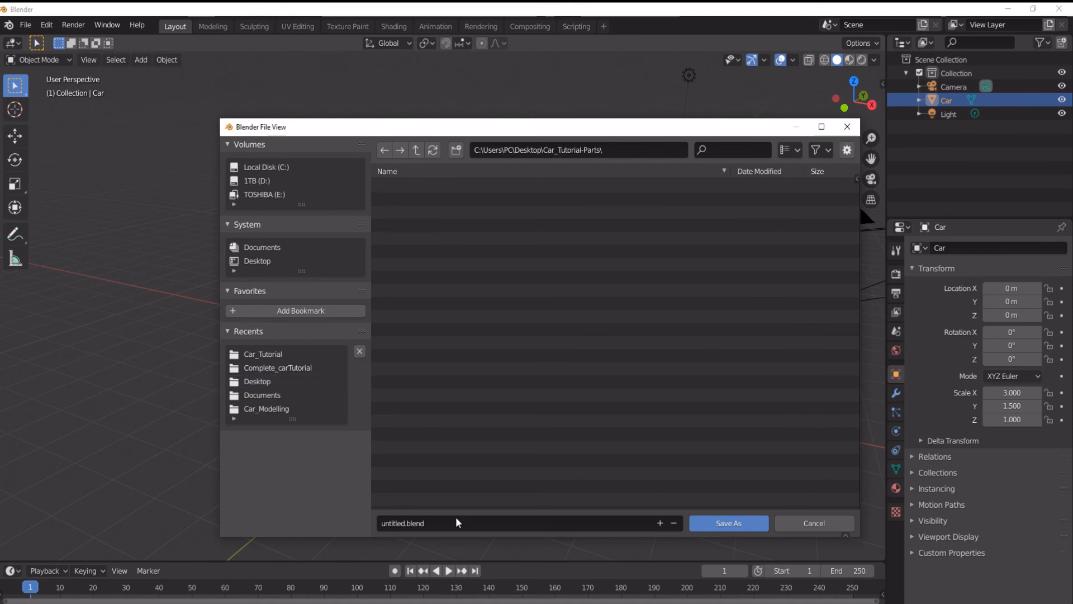
# - Name the file StepOne.blend and save it in the Car_Tutorial-Parts folder
pyautogui.click(404, 524)
pyautogui.moveTo(404, 524); pyautogui.dragTo(364, 522)
pyautogui.write('StepO')
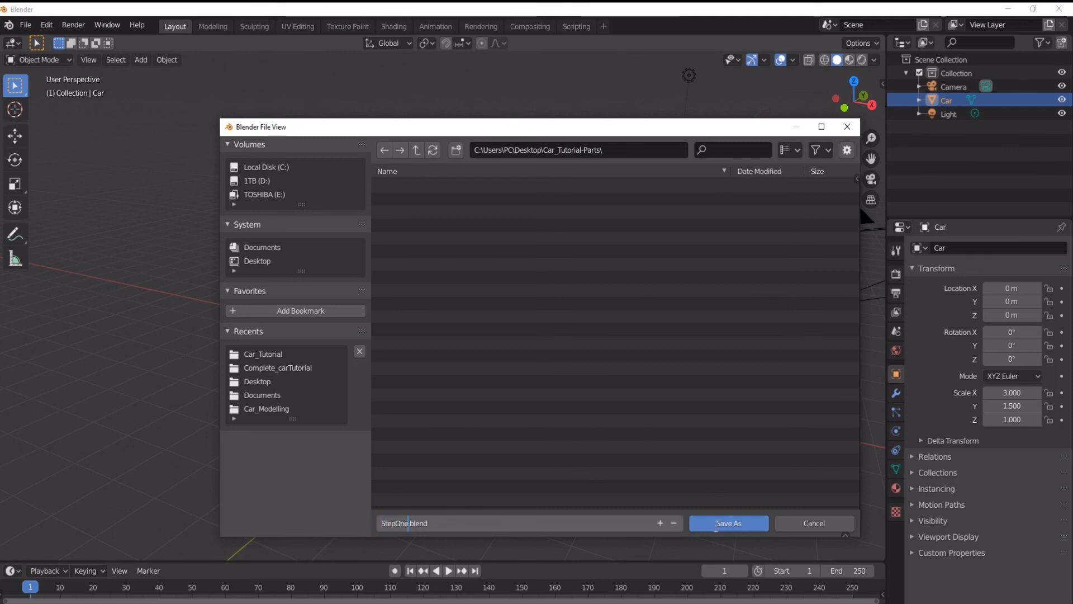
pyautogui.click(715, 524)
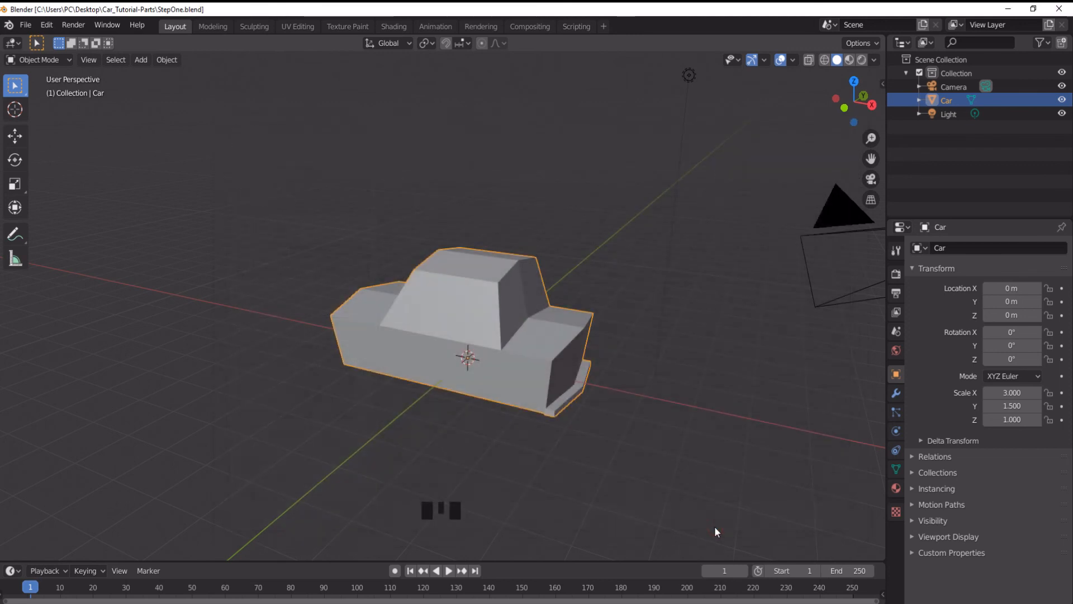
pyautogui.moveTo(434, 421); pyautogui.dragTo(366, 418, button='middle')
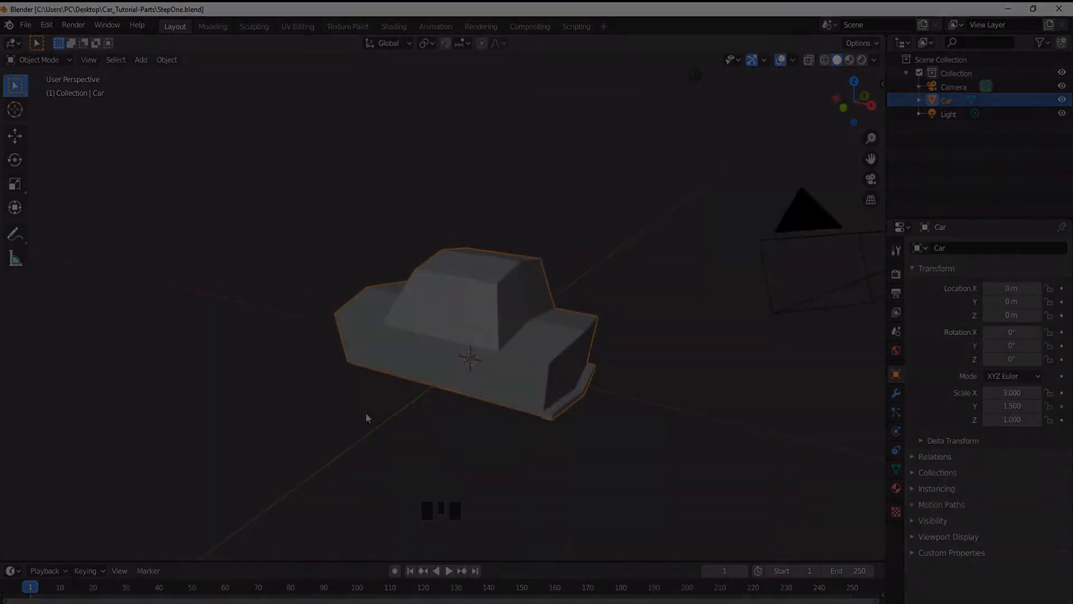